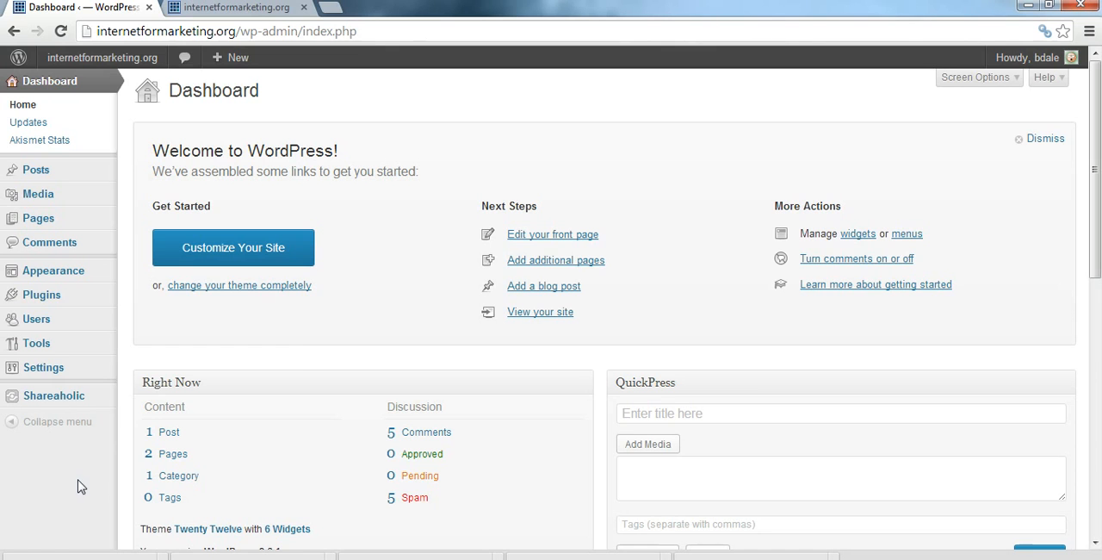
Step: Open smallbusinessdevelopmentcenter.tv in a new browser tab
left_click(329, 7)
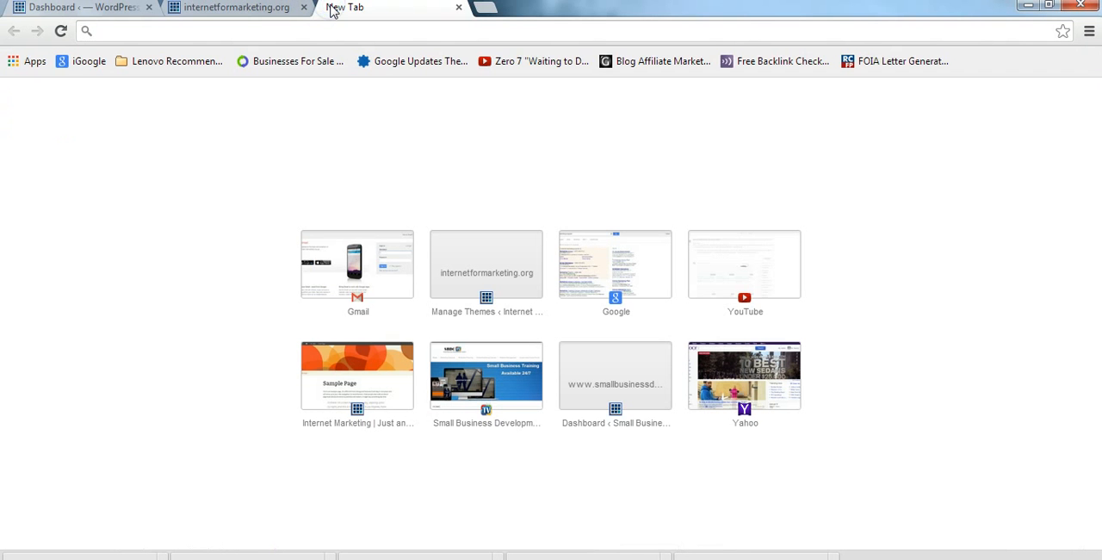
type("smallbusinessdevelopmentcenter.tv")
key("Return")
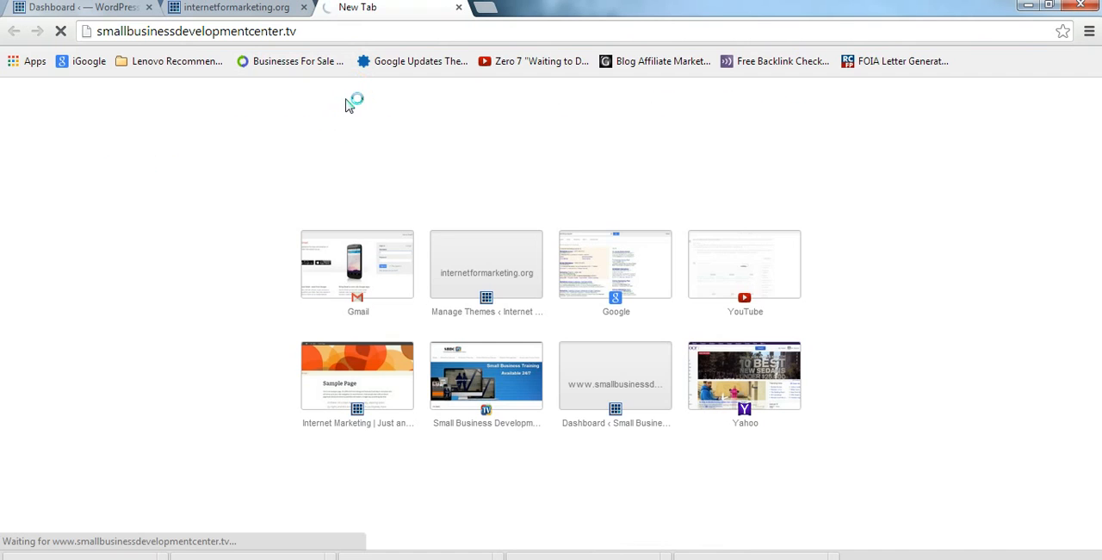
left_click(507, 112)
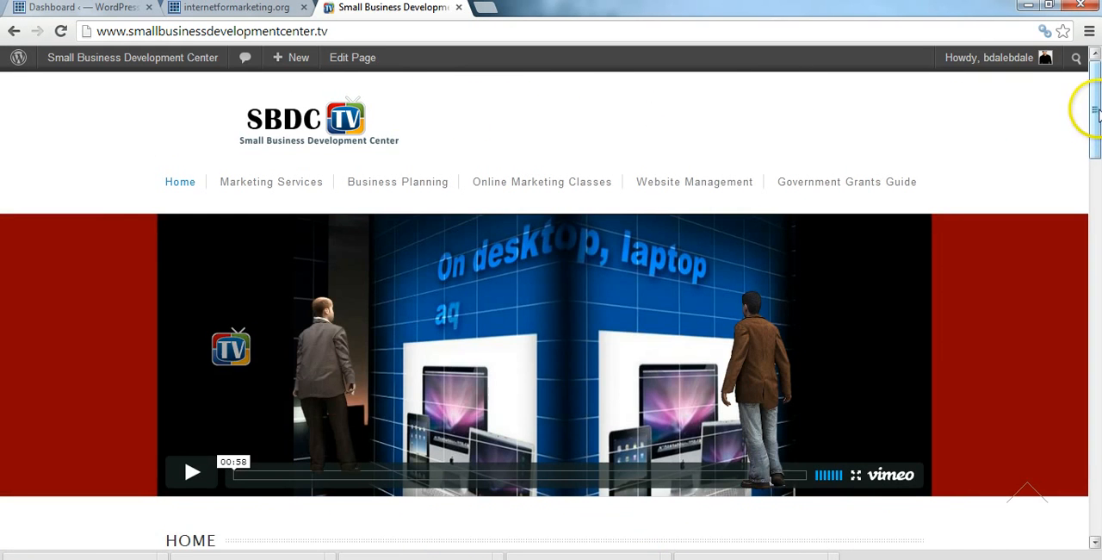
Step: Examine the Small Business Development Center home page from its navigation menu down to the footer links
left_click_drag(1095, 112, 1097, 479)
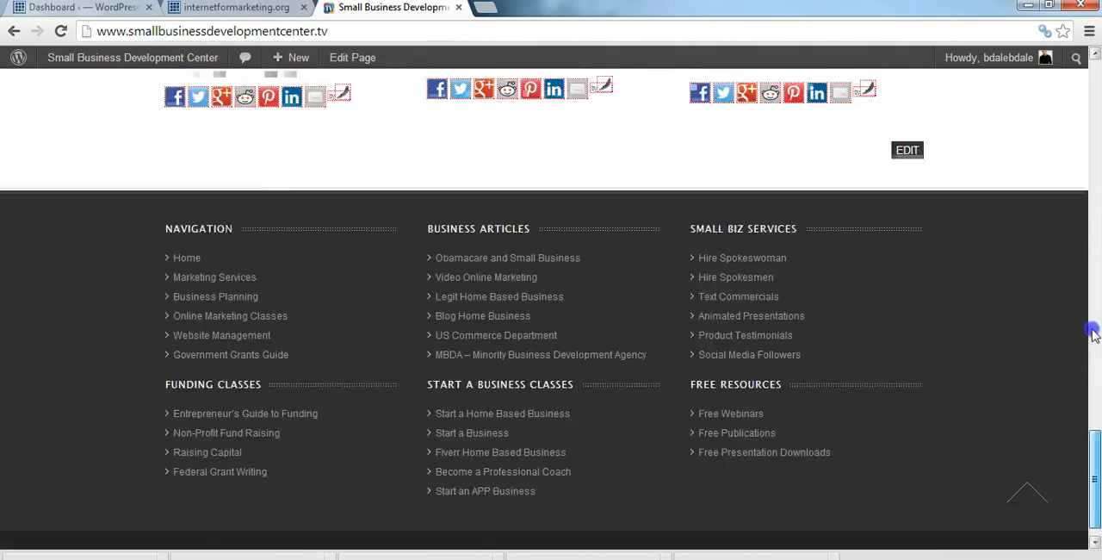
left_click_drag(1094, 334, 1096, 110)
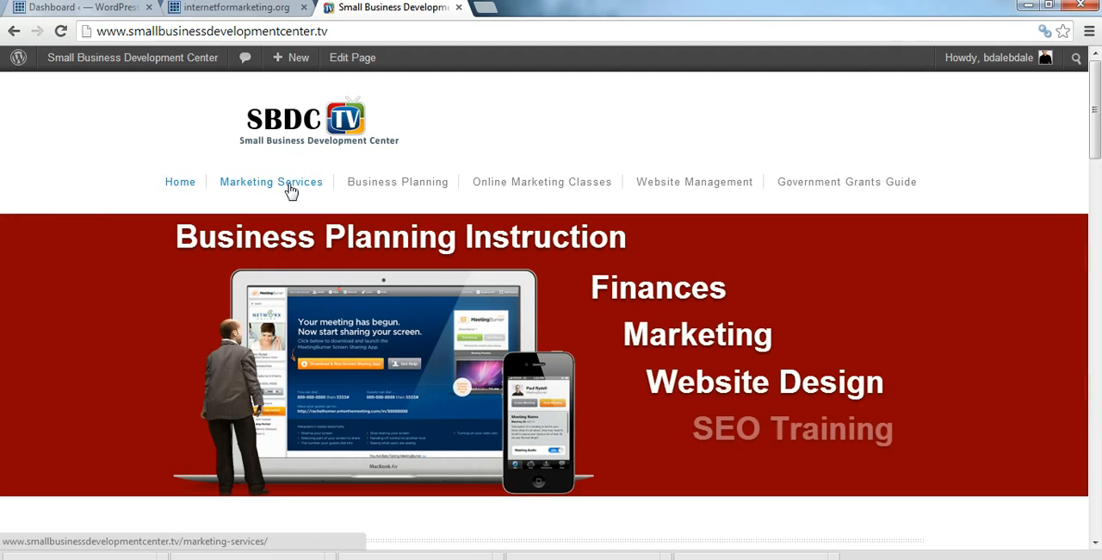
left_click_drag(1097, 105, 1098, 57)
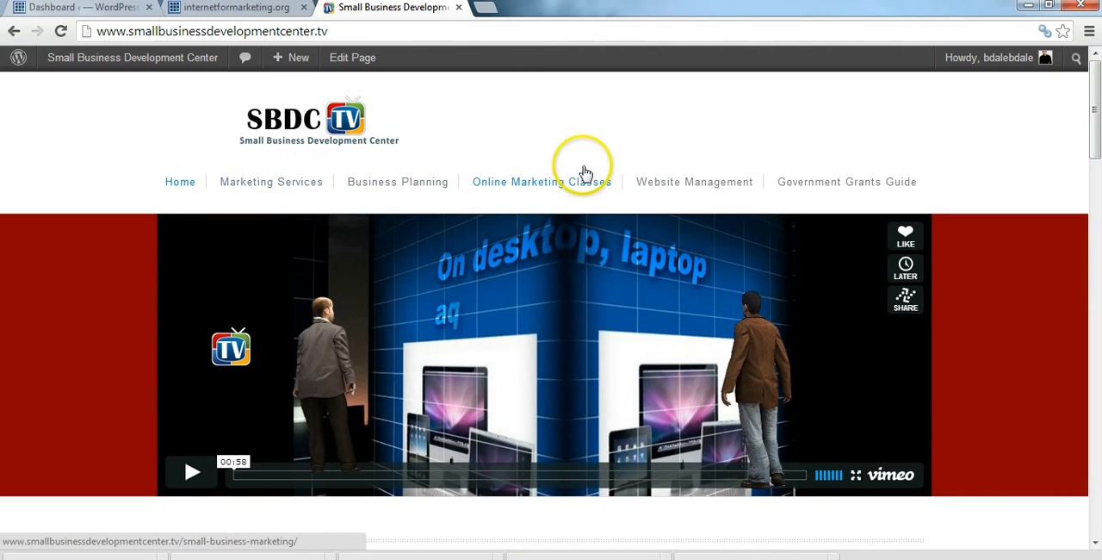
left_click_drag(1095, 99, 1095, 482)
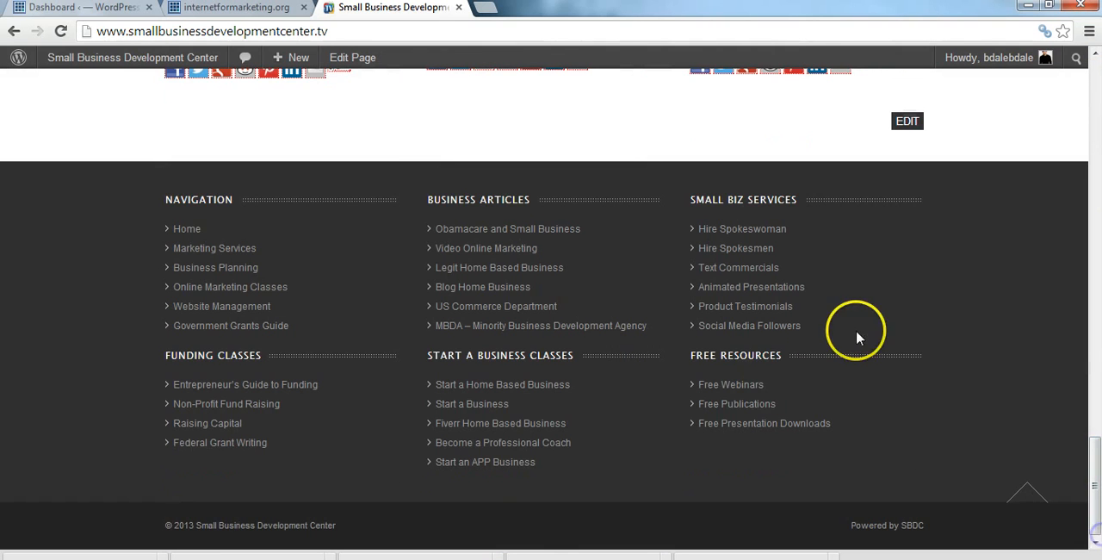
Step: Open the Free Webinars page from the footer's Free Resources and examine its videos, banners and footer links
left_click(740, 388)
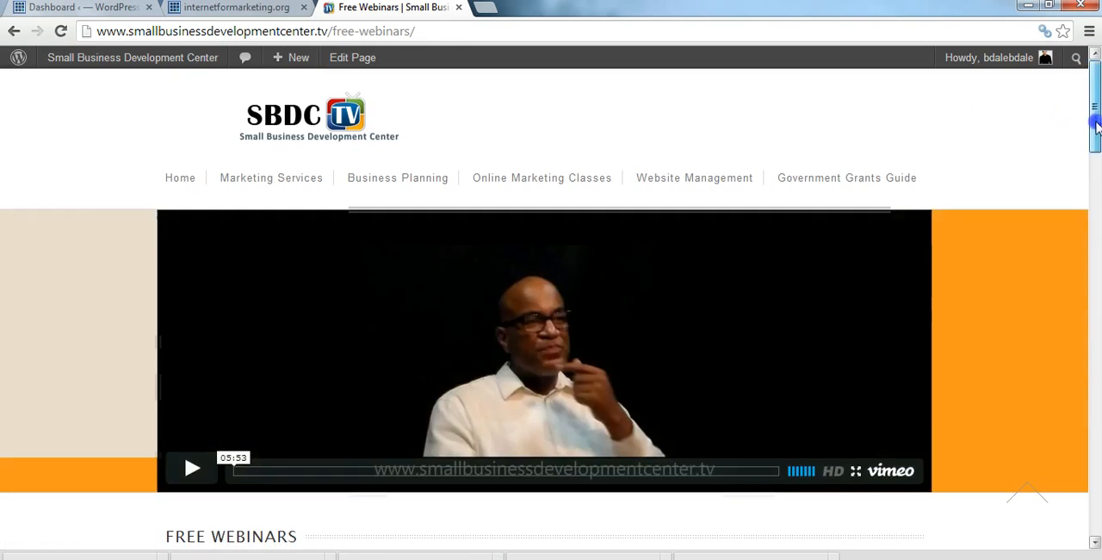
left_click_drag(1090, 111, 1096, 250)
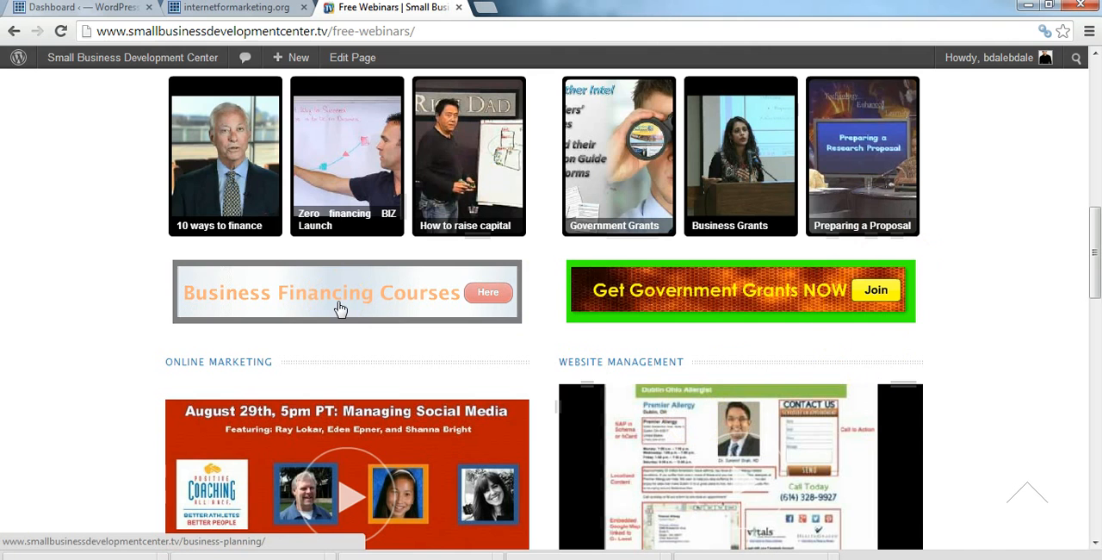
left_click_drag(1096, 226, 1091, 81)
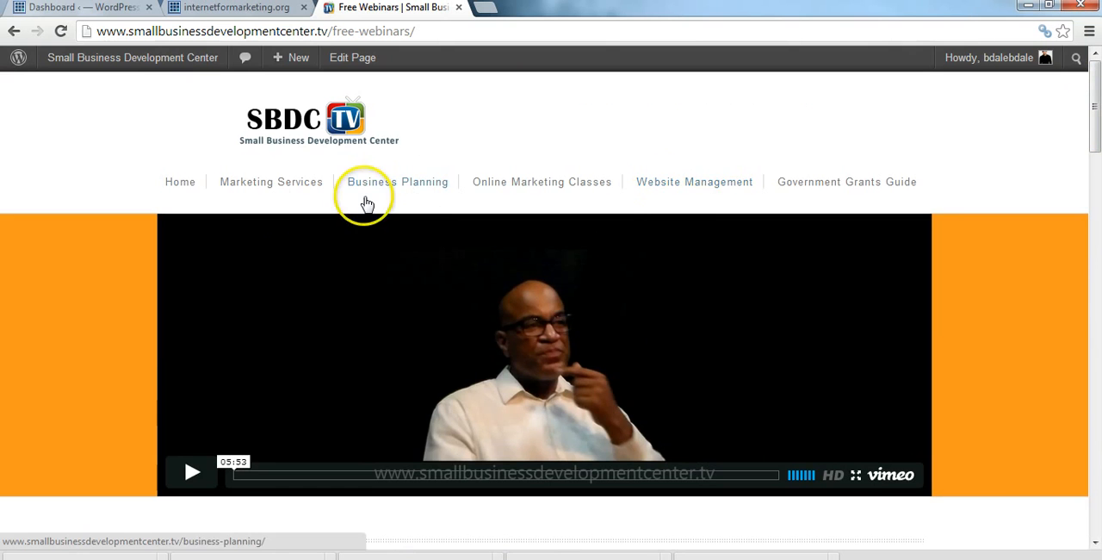
left_click_drag(1085, 121, 1097, 249)
left_click(1010, 115)
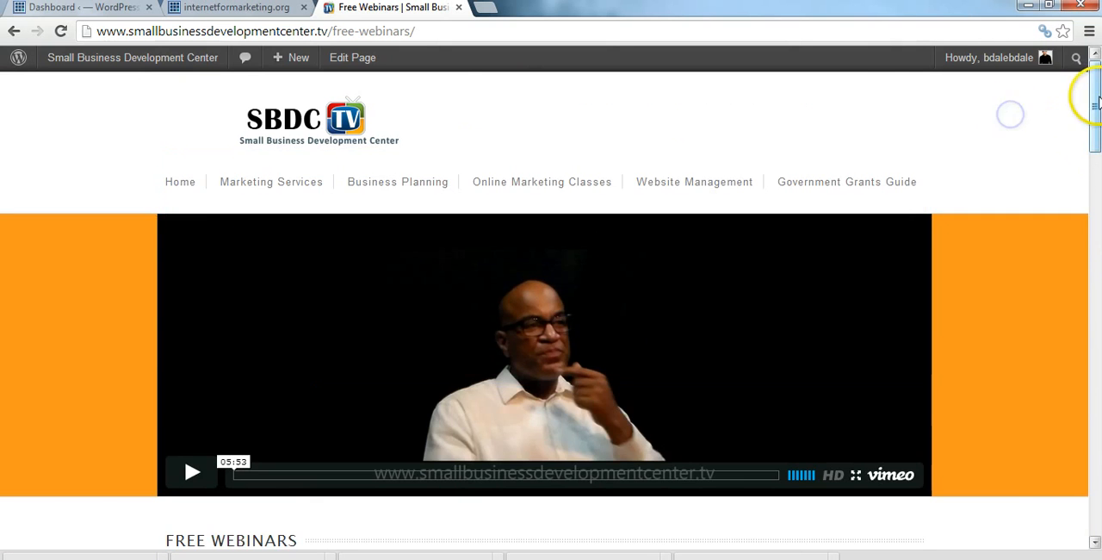
left_click_drag(1095, 94, 1099, 497)
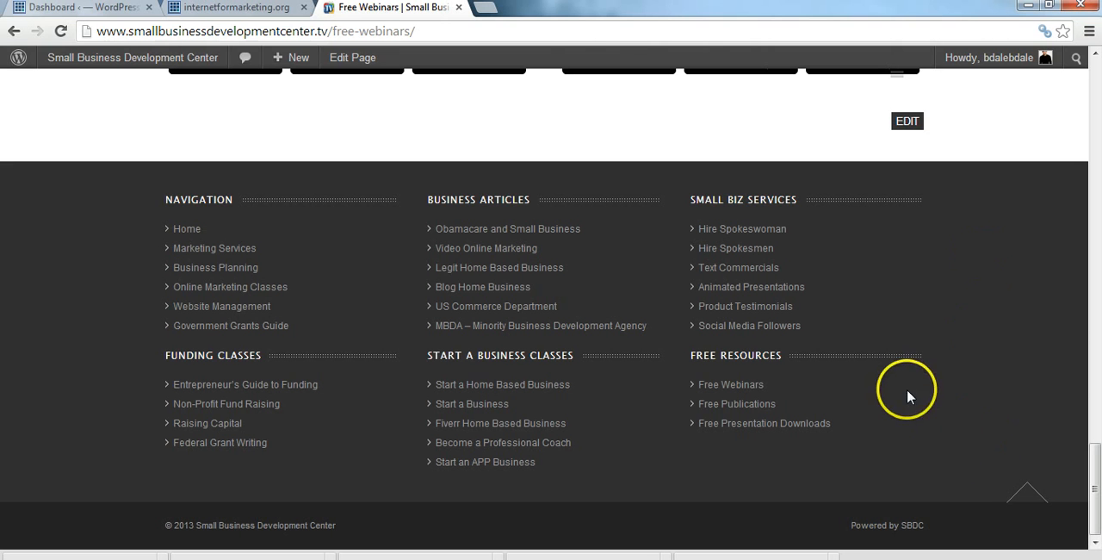
left_click_drag(1091, 508, 1094, 105)
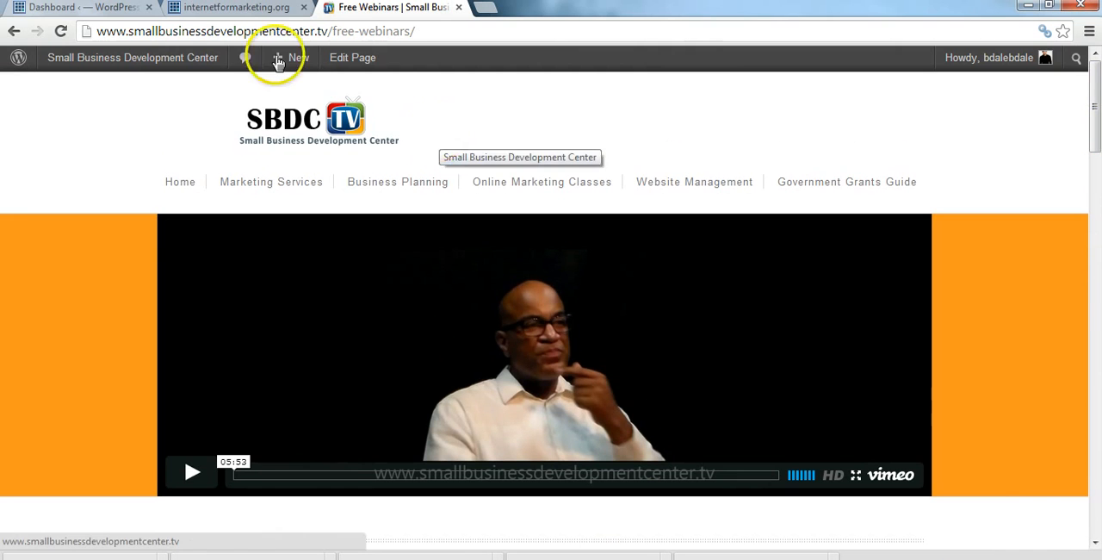
Step: Return to the internetformarketing.org WordPress dashboard and open its theme management page
left_click(102, 9)
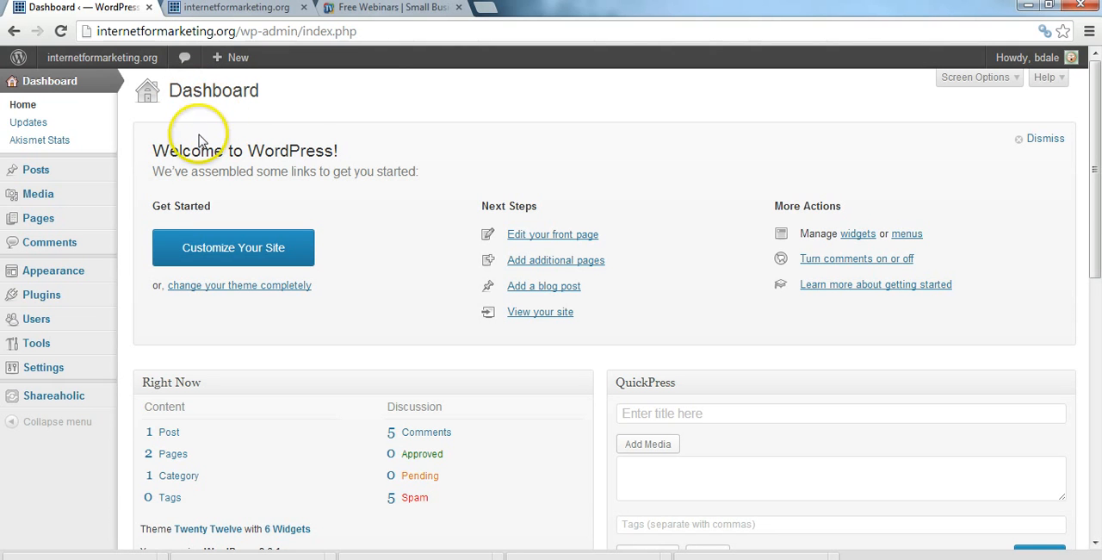
mouse_move(101, 313)
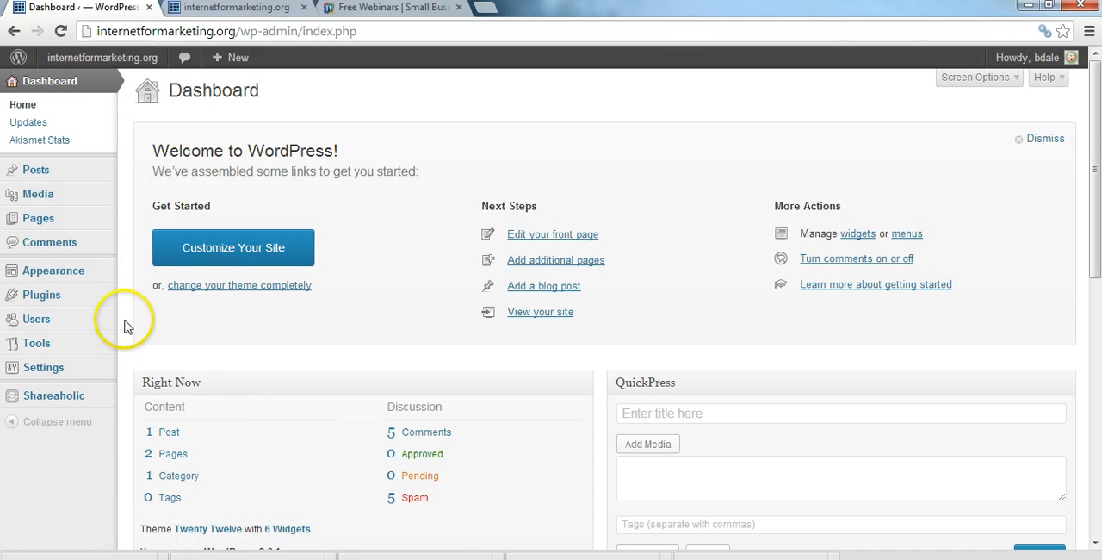
mouse_move(91, 279)
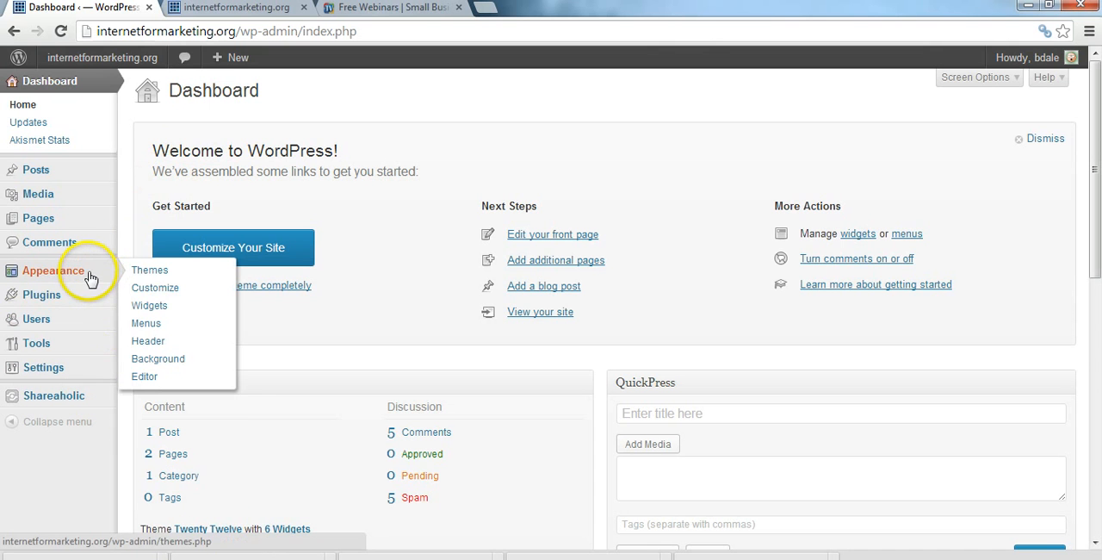
left_click(146, 271)
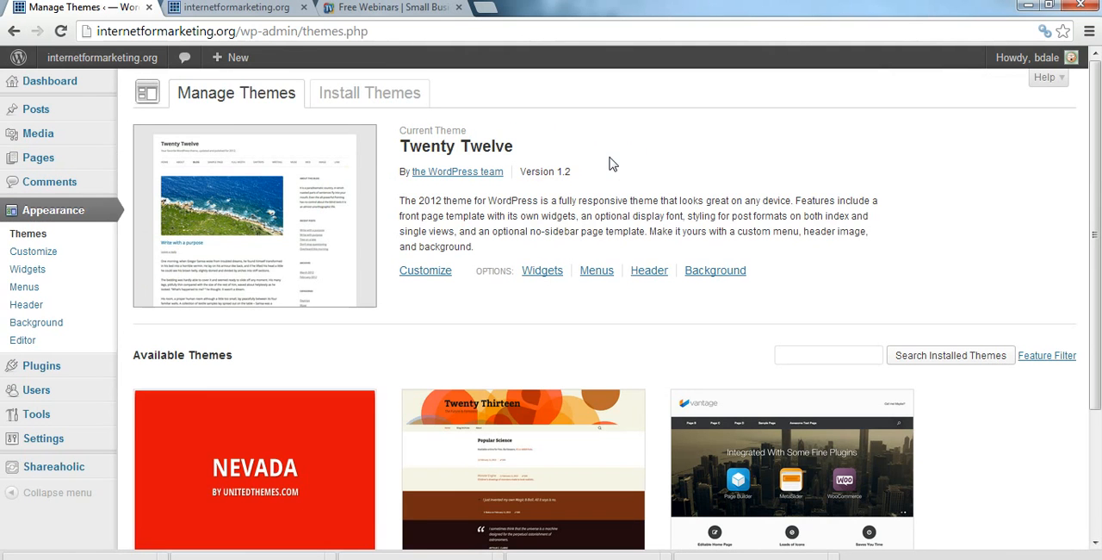
Step: Review the current theme and the available installed themes on the theme management page
left_click_drag(1096, 79, 1096, 211)
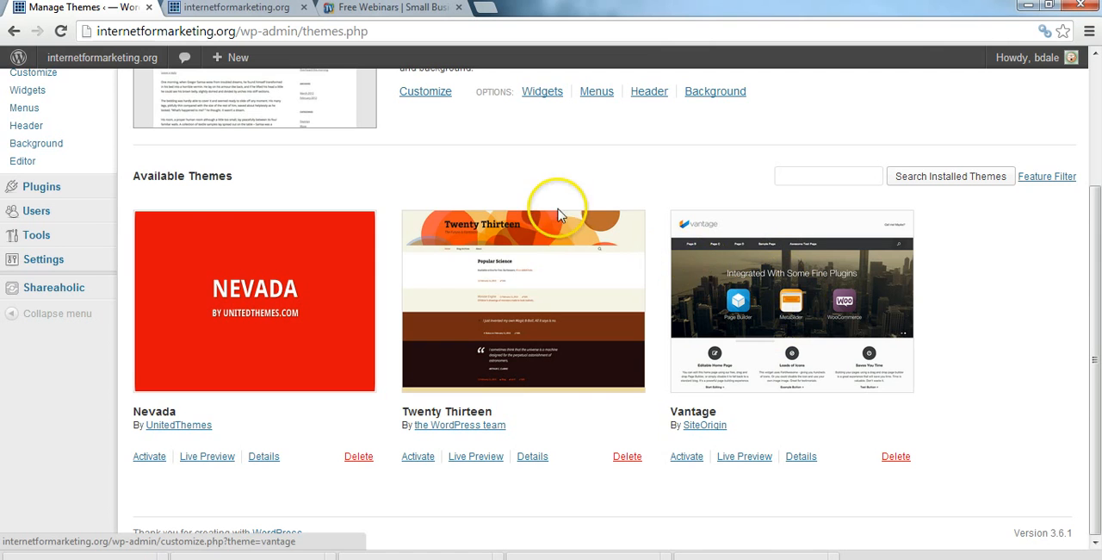
scroll(1070, 274, "up", 2)
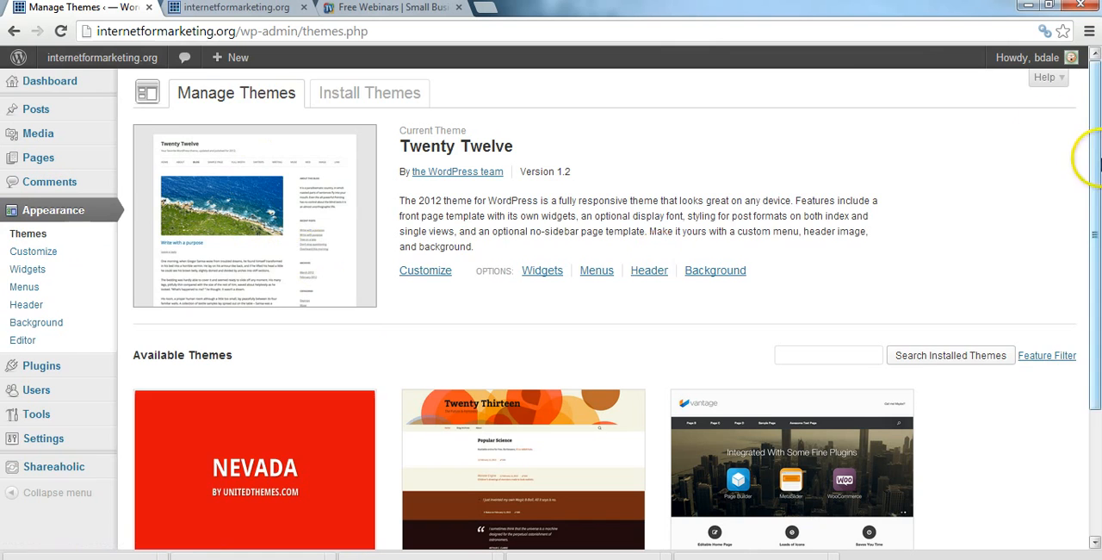
left_click_drag(1093, 157, 1092, 135)
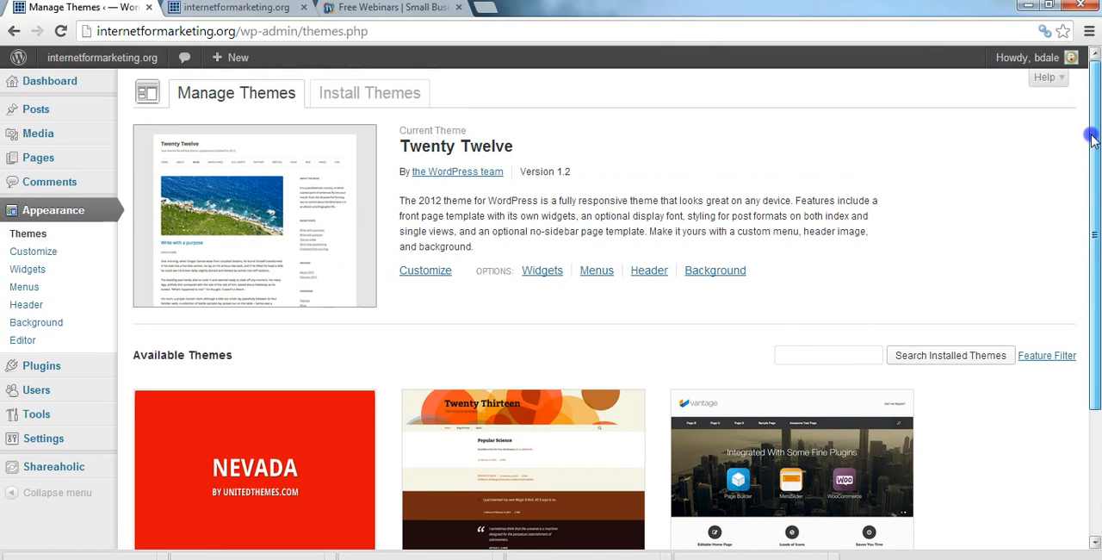
left_click(838, 355)
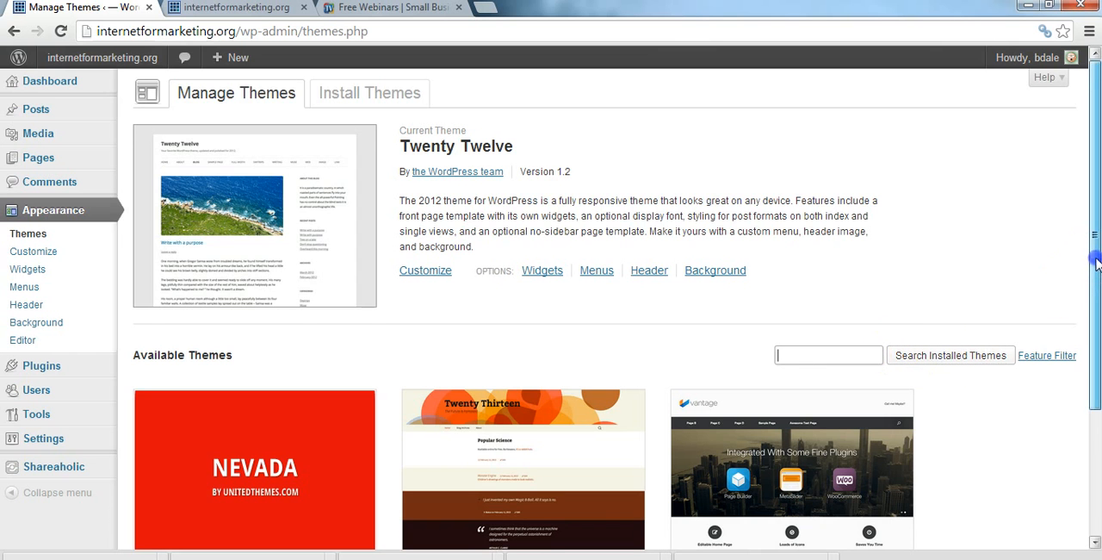
left_click_drag(1097, 257, 1096, 231)
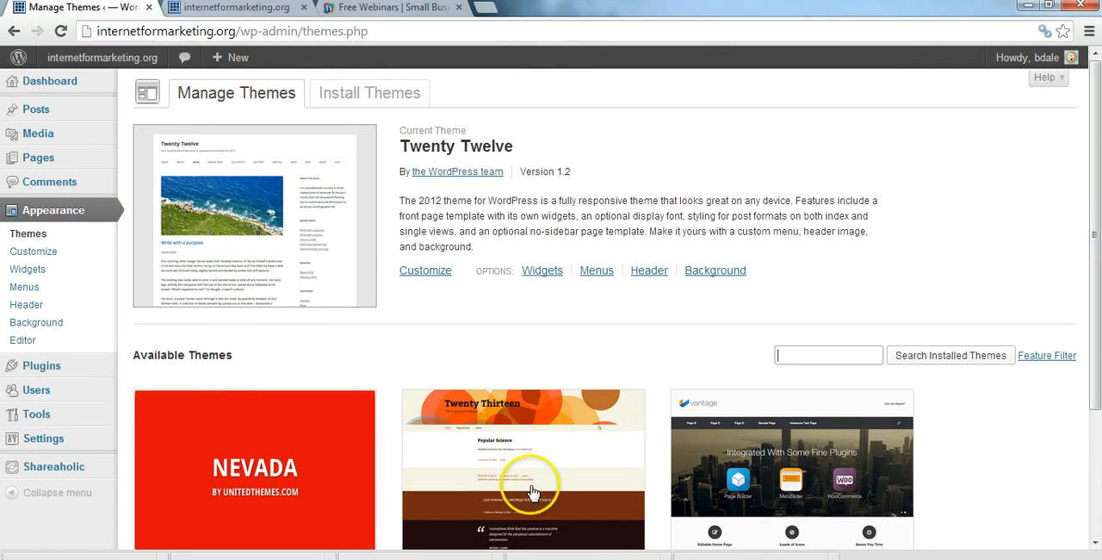
Step: Preview the Twenty Thirteen theme on the site, leave the preview and activate Twenty Thirteen
left_click(515, 454)
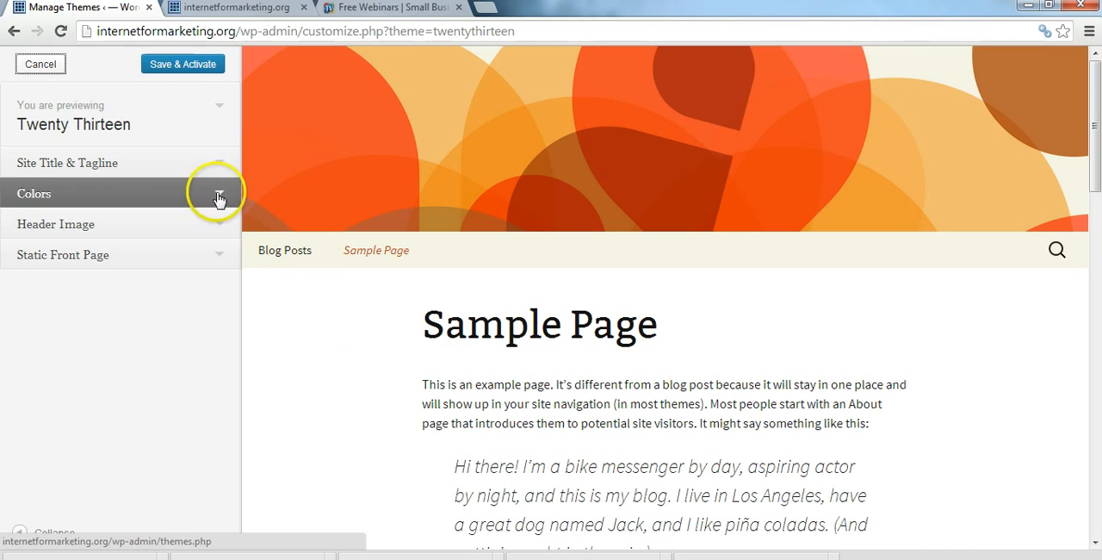
left_click(41, 64)
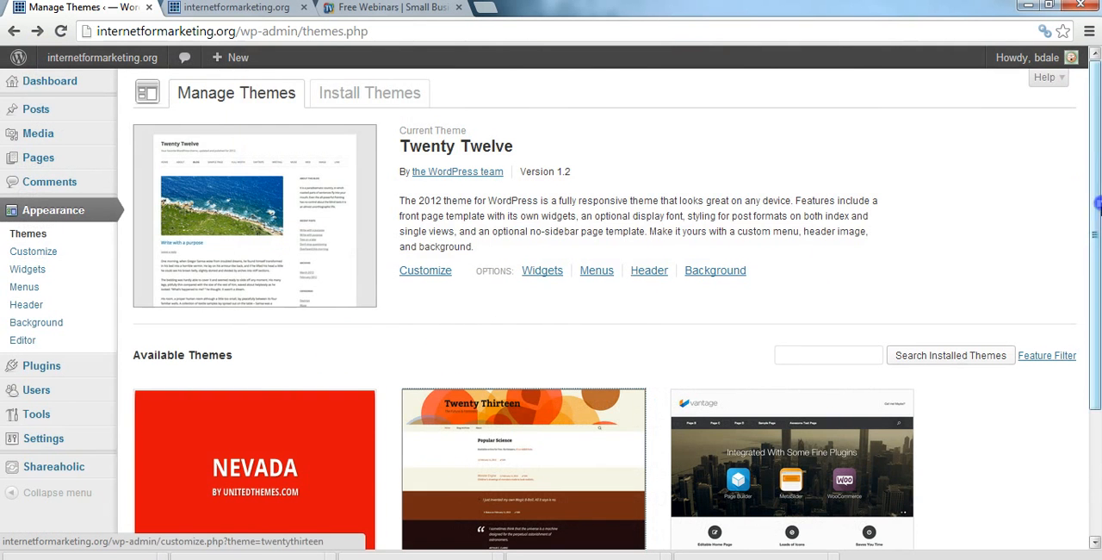
scroll(842, 282, "down", 3)
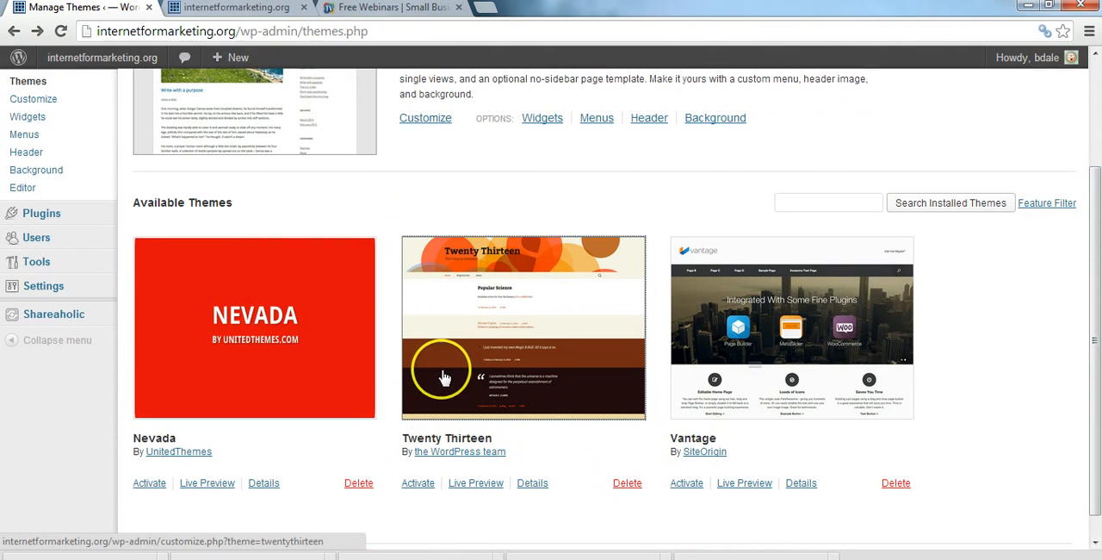
left_click(420, 486)
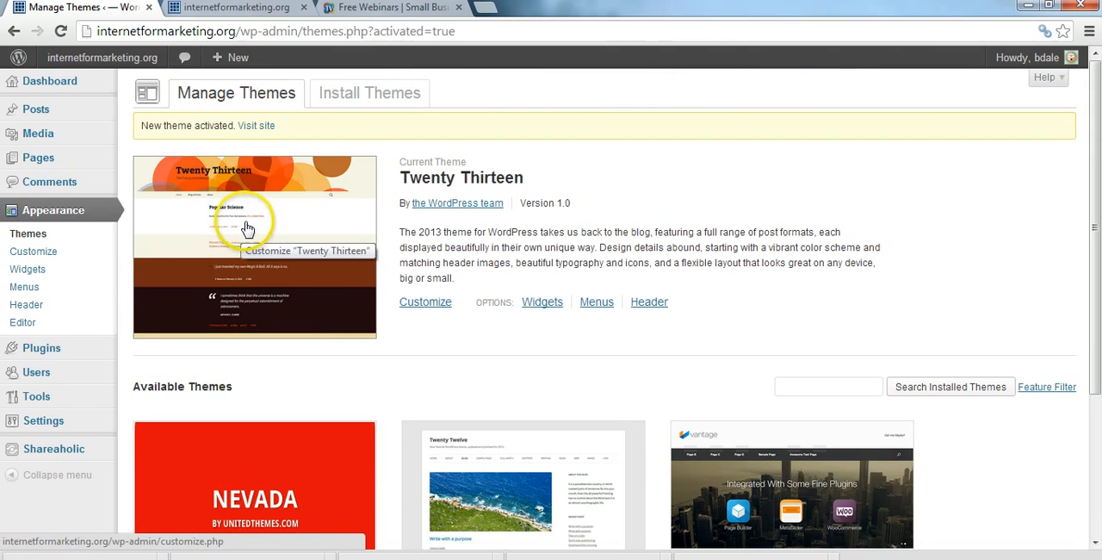
Step: Switch the site's active theme back to Twenty Twelve
scroll(799, 344, "down", 3)
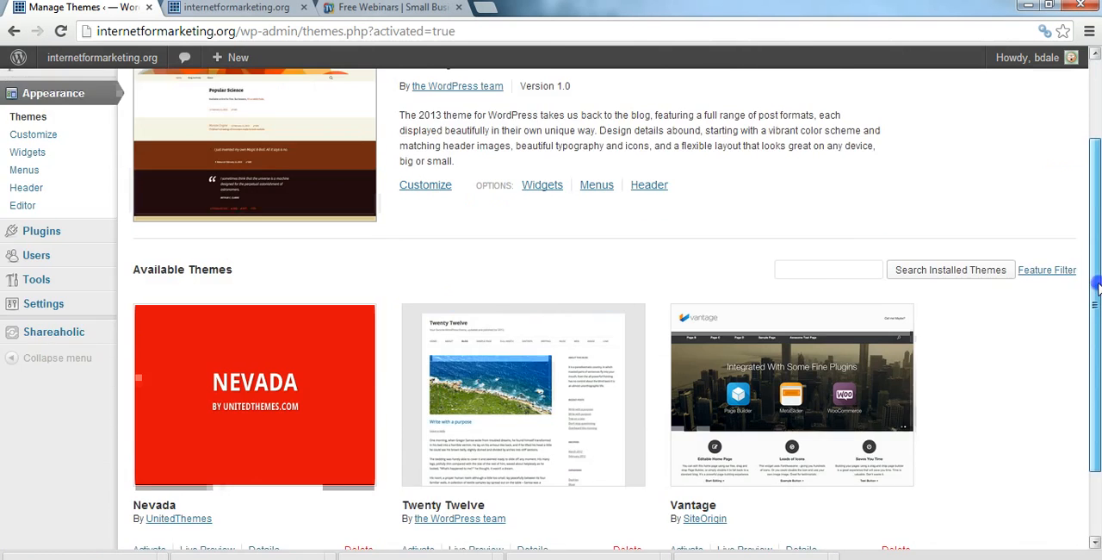
left_click(418, 457)
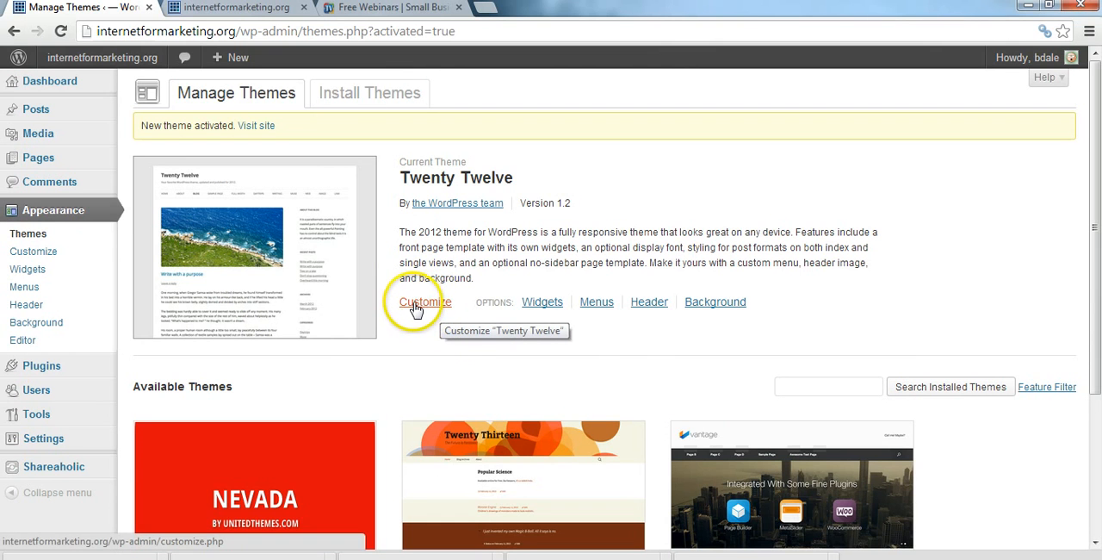
Step: Open the customizer for the Twenty Twelve theme and look over its theme description, setting sections and page preview
left_click(416, 308)
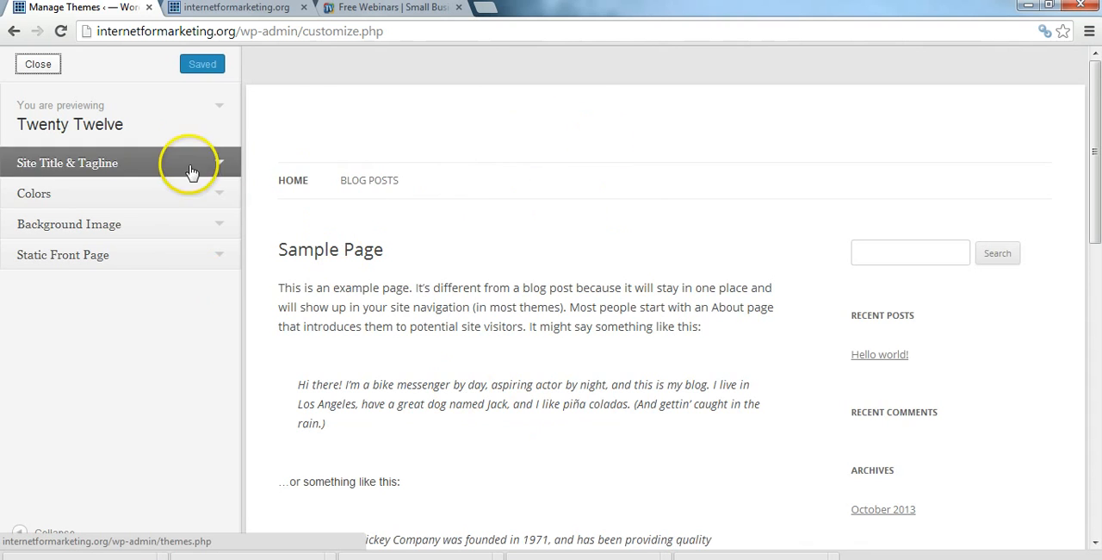
left_click(220, 110)
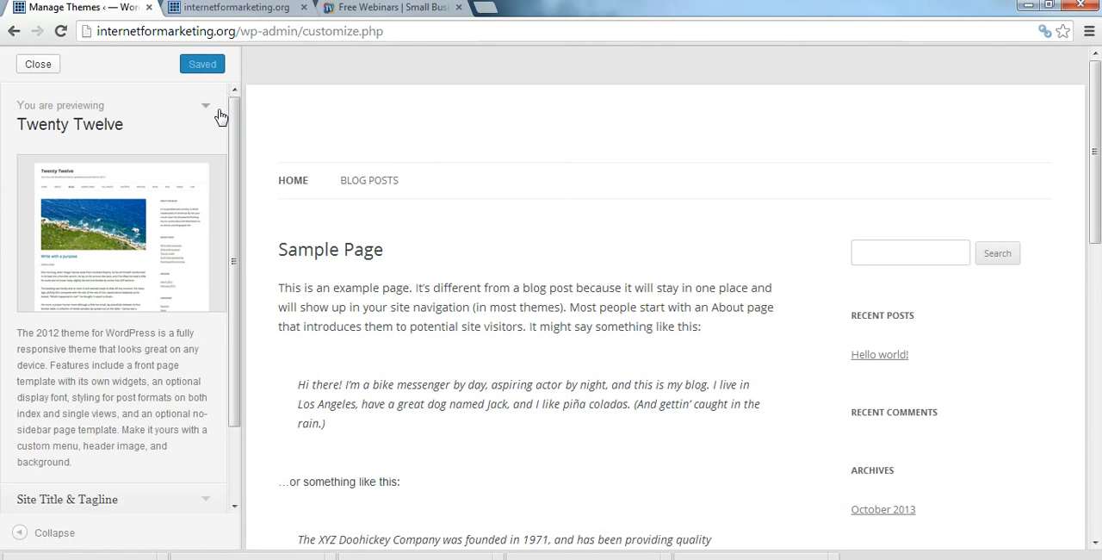
left_click(206, 110)
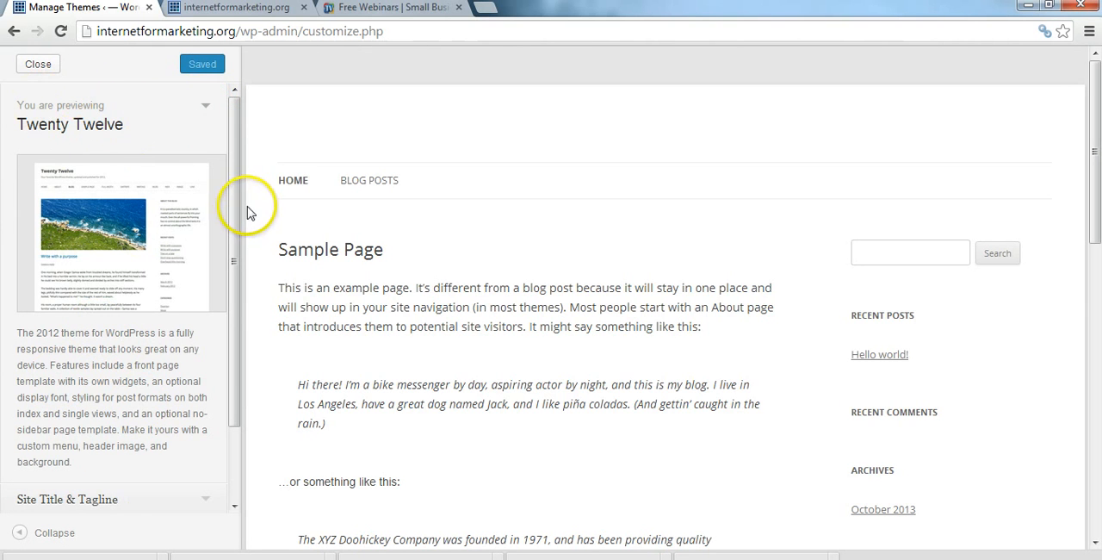
left_click_drag(236, 197, 235, 291)
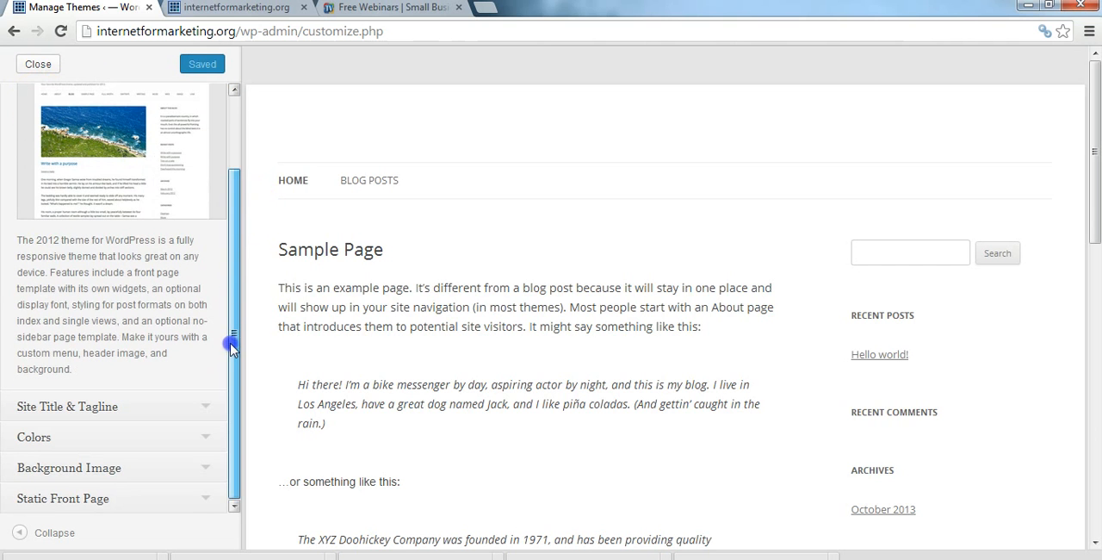
left_click_drag(1092, 143, 1095, 205)
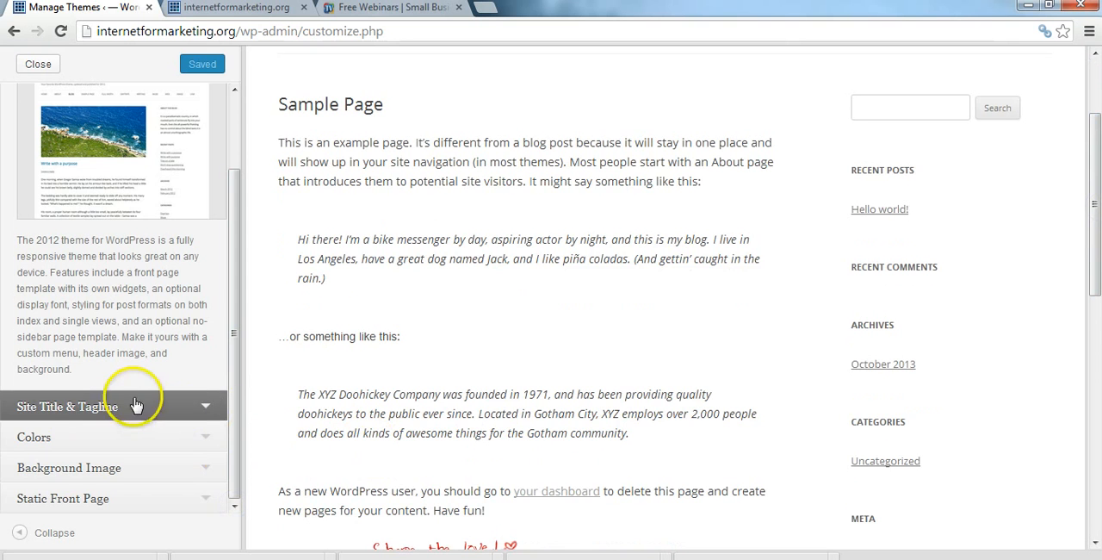
Step: Set the site title to "Internet Marketing" in the Site Title & Tagline settings
left_click(200, 401)
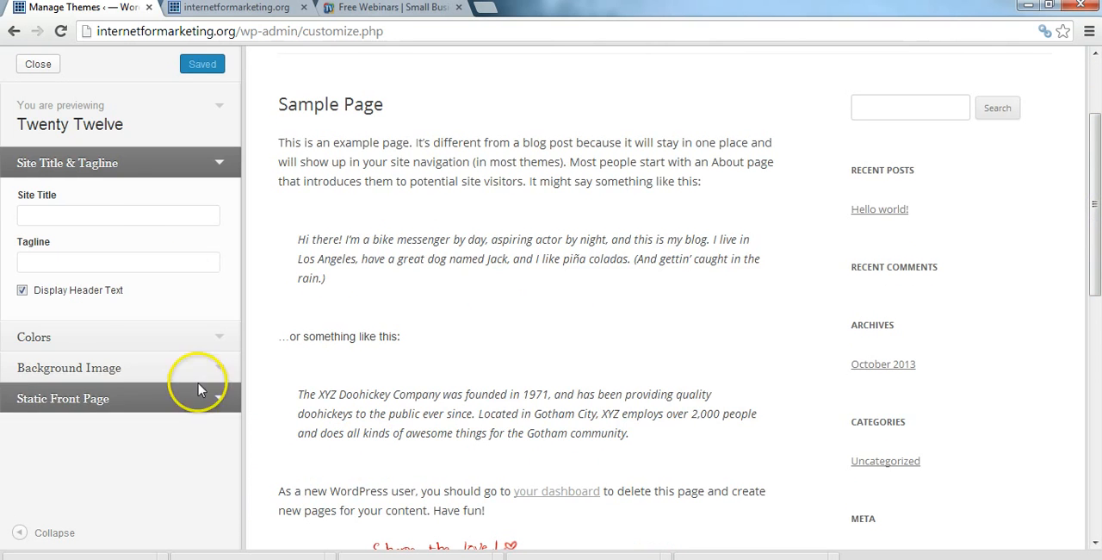
left_click(130, 211)
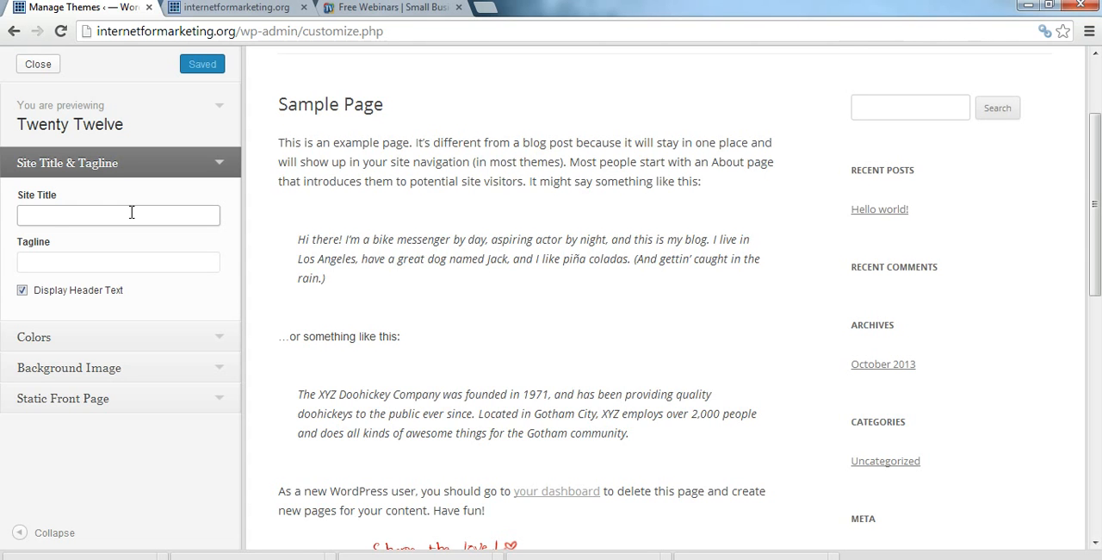
left_click(131, 211)
type("Internet Marketing")
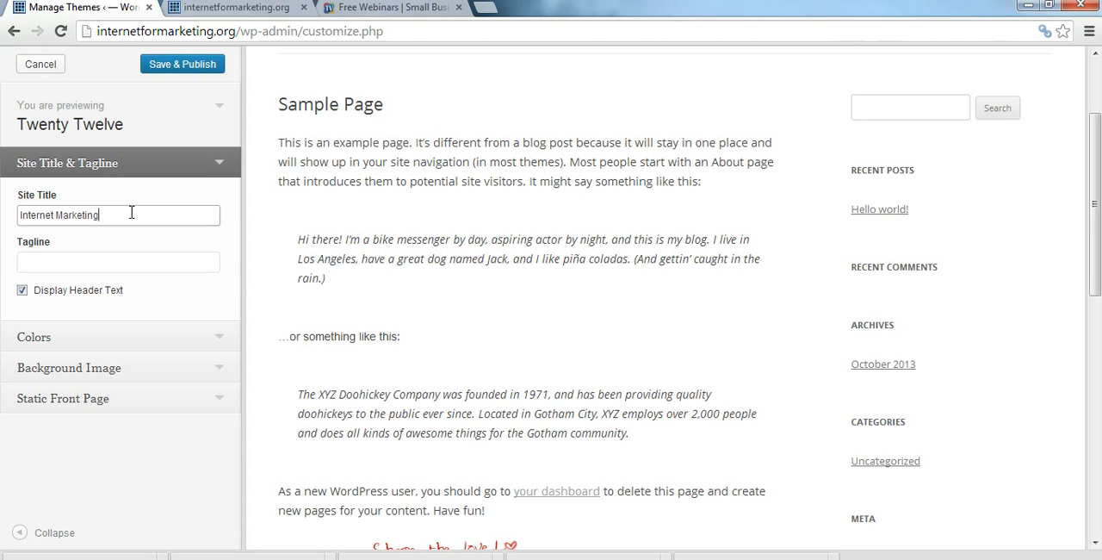
Step: Set the tagline to "We teach Internet Marketing to entrepreneurs and small business", publish it and check the header in the preview
left_click(79, 268)
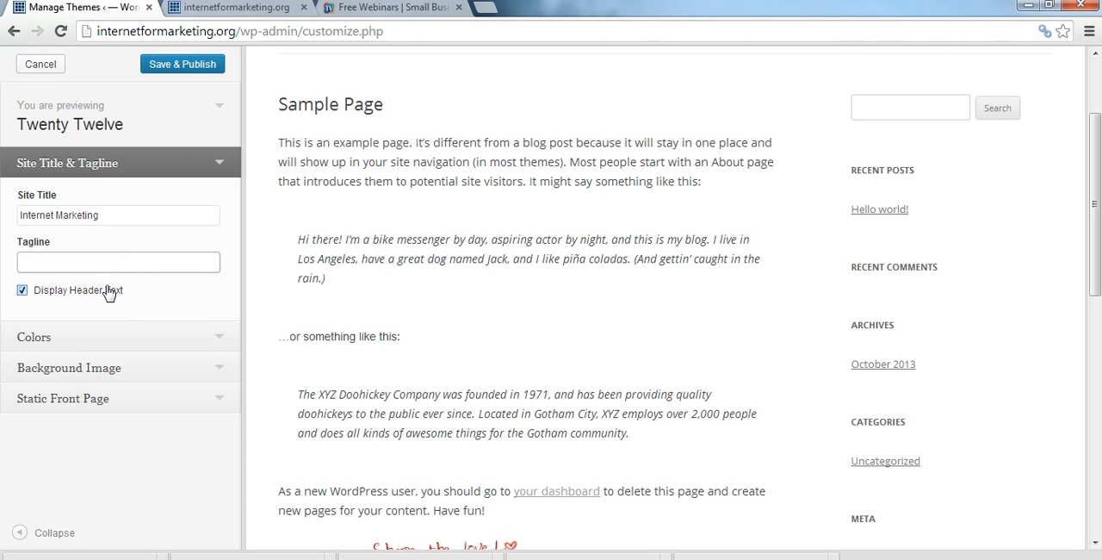
type("W")
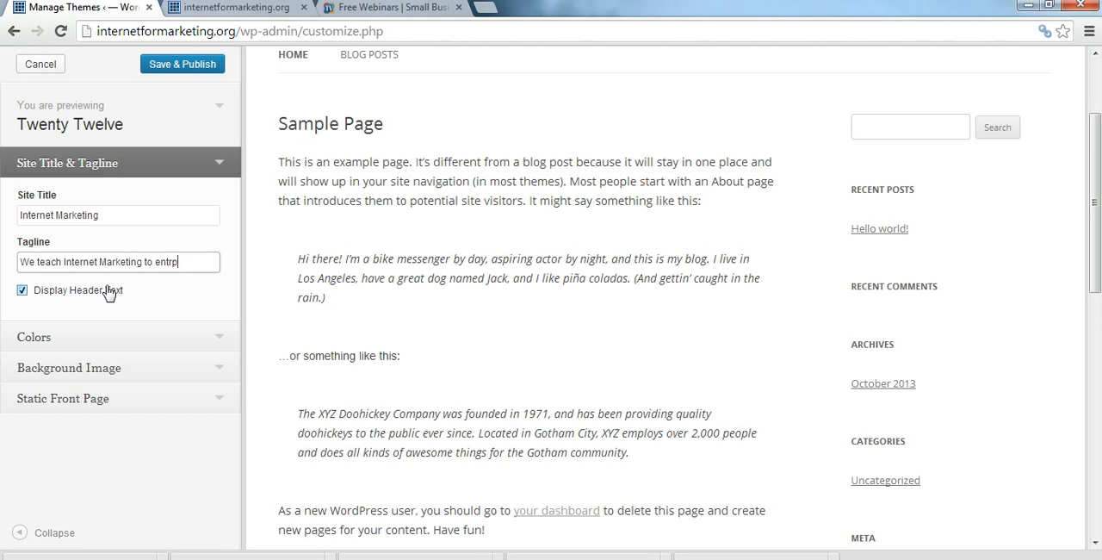
type("and smal")
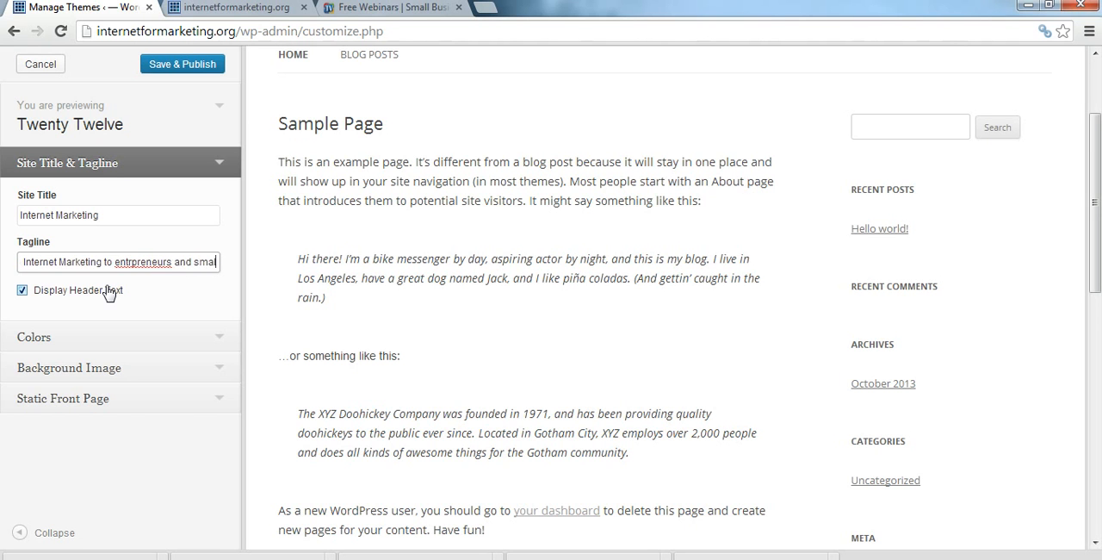
type("l business")
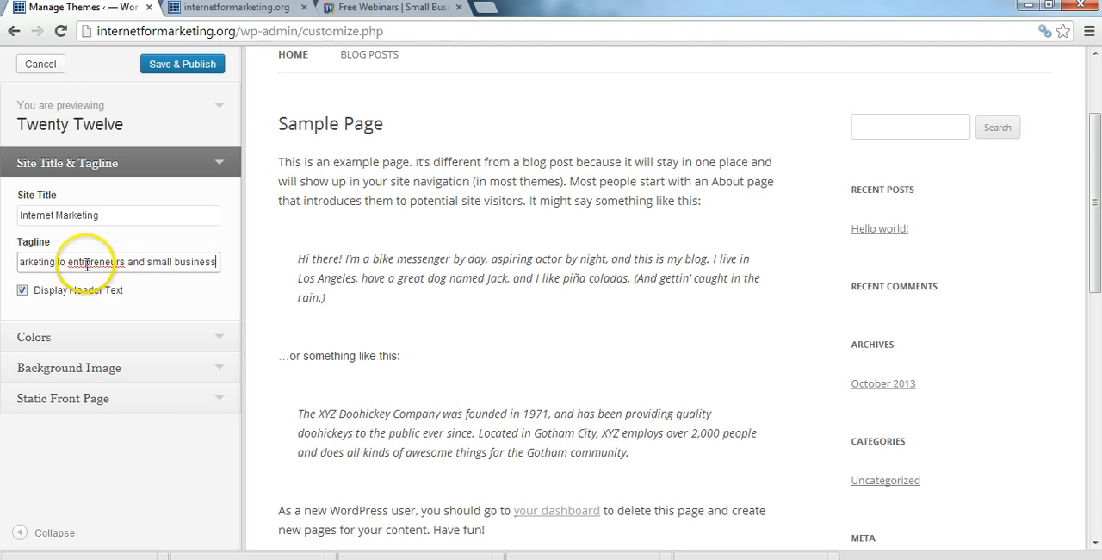
left_click(82, 261)
type("en")
type("ep")
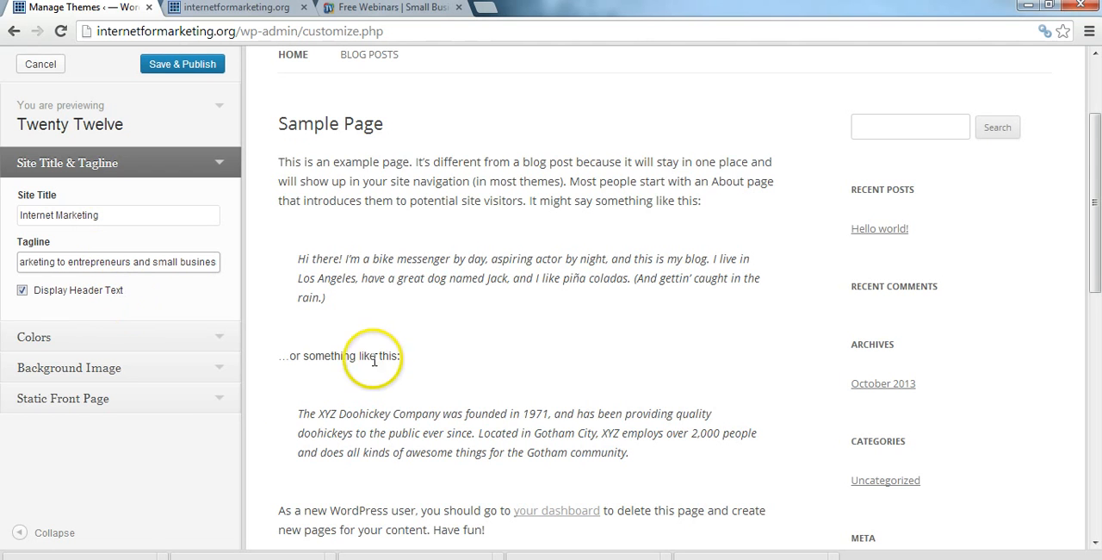
left_click(194, 67)
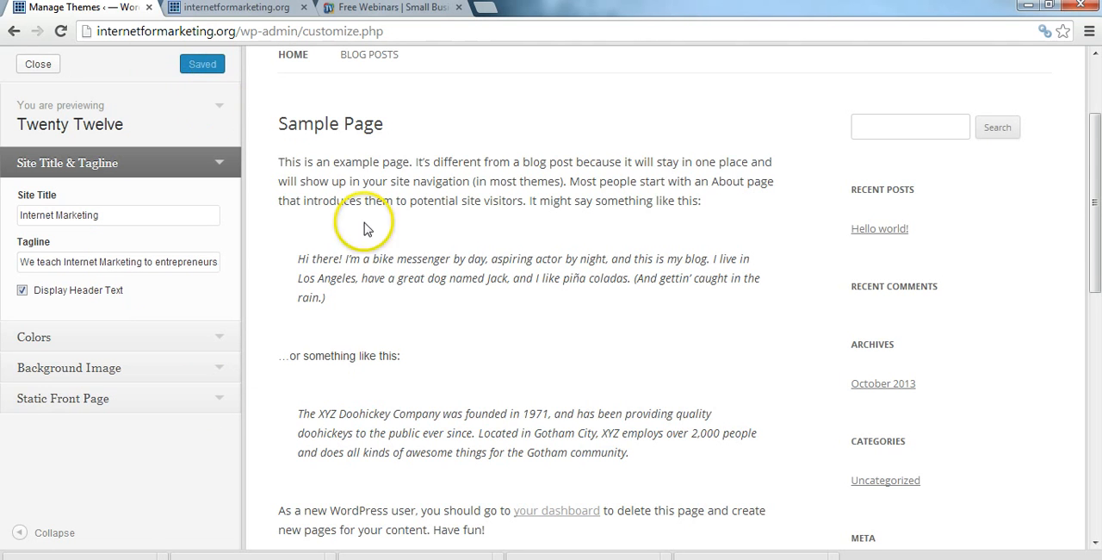
left_click_drag(1096, 215, 1098, 164)
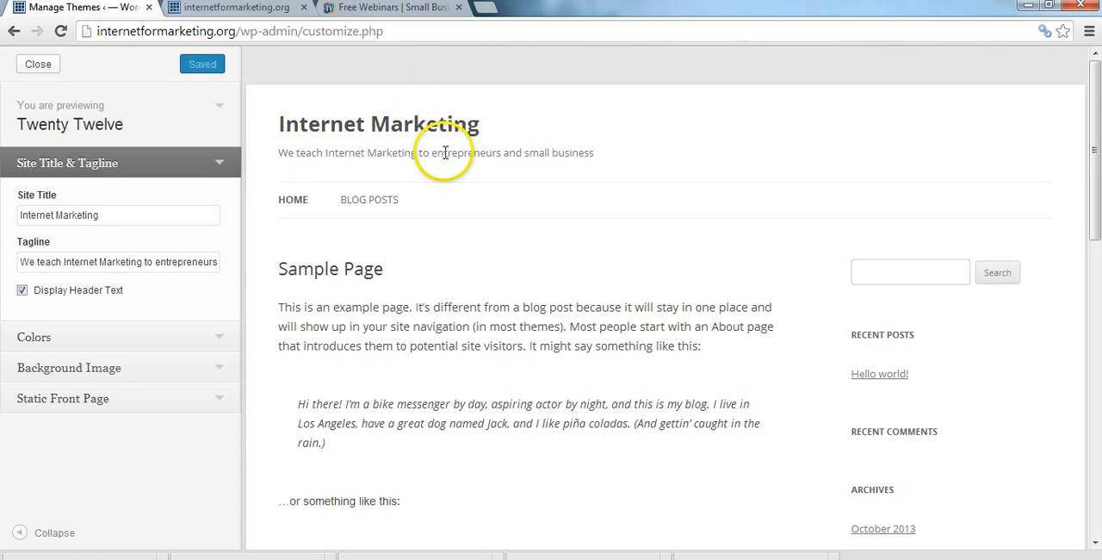
Step: Turn off the display of the header text and publish the change
left_click(22, 290)
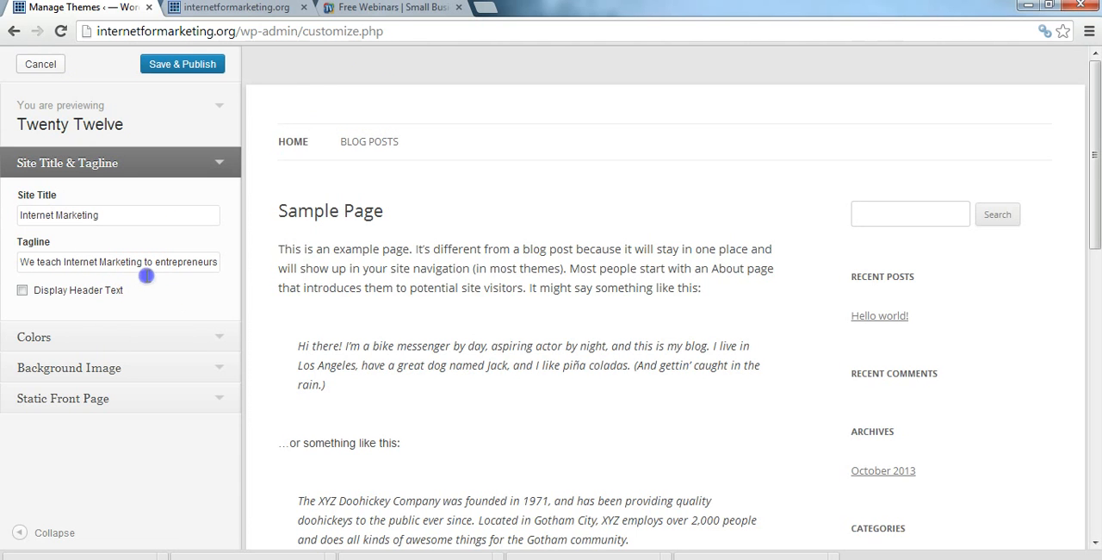
left_click_drag(146, 276, 189, 242)
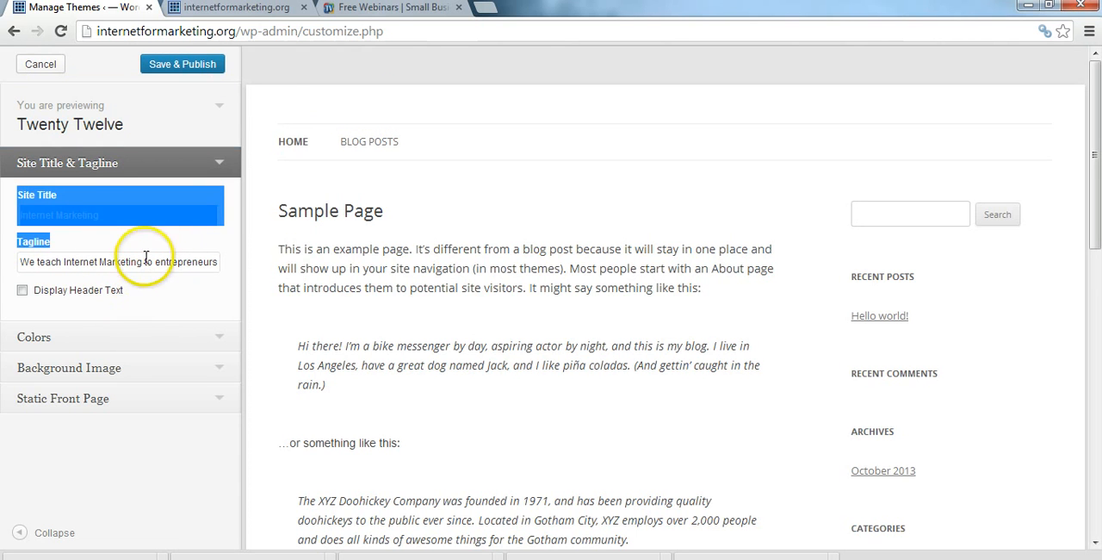
left_click(146, 261)
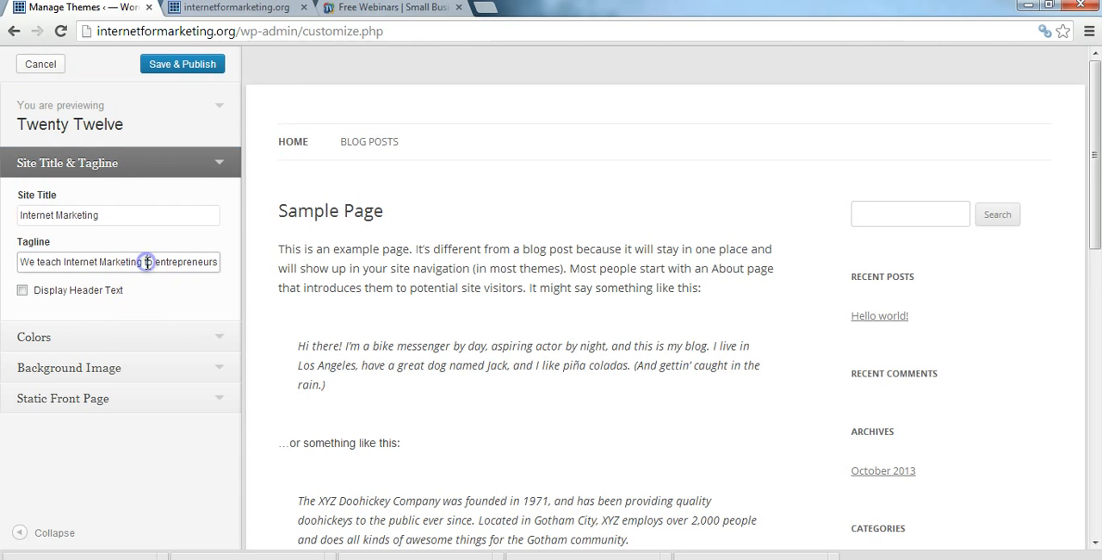
left_click(185, 69)
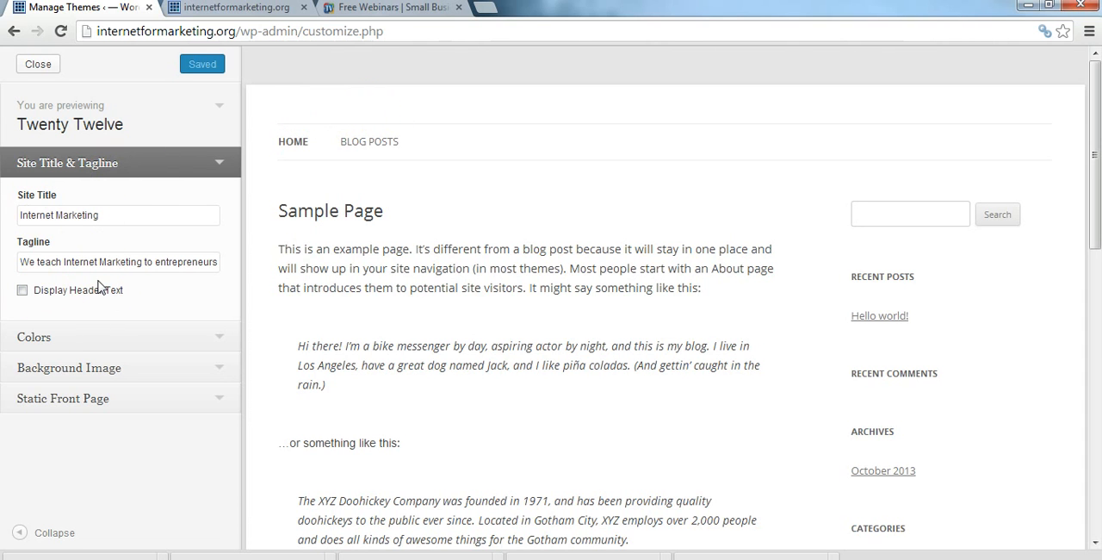
Step: Open the background color picker in the Colors settings and select its color code
left_click(220, 336)
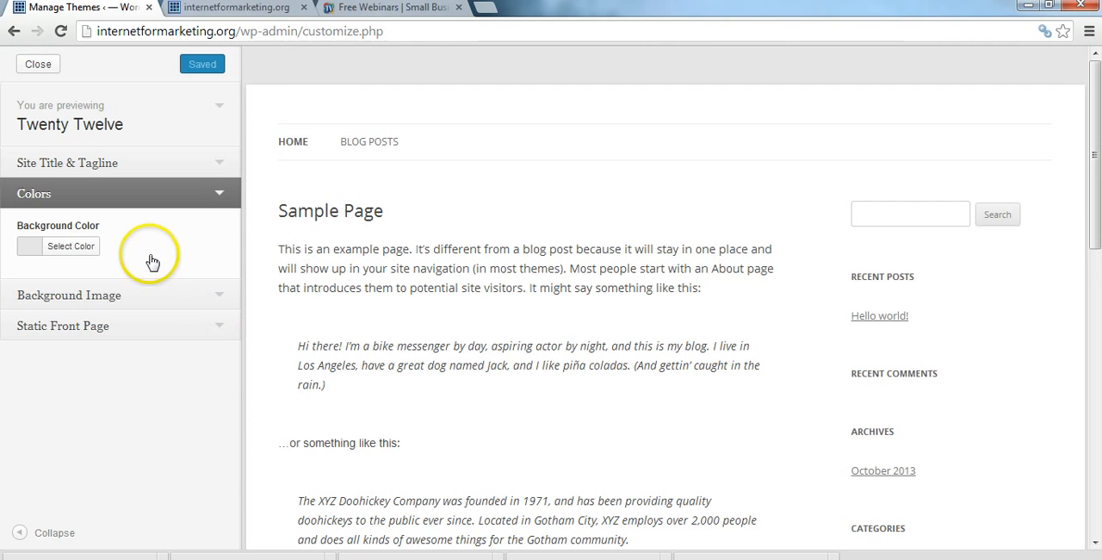
left_click(84, 246)
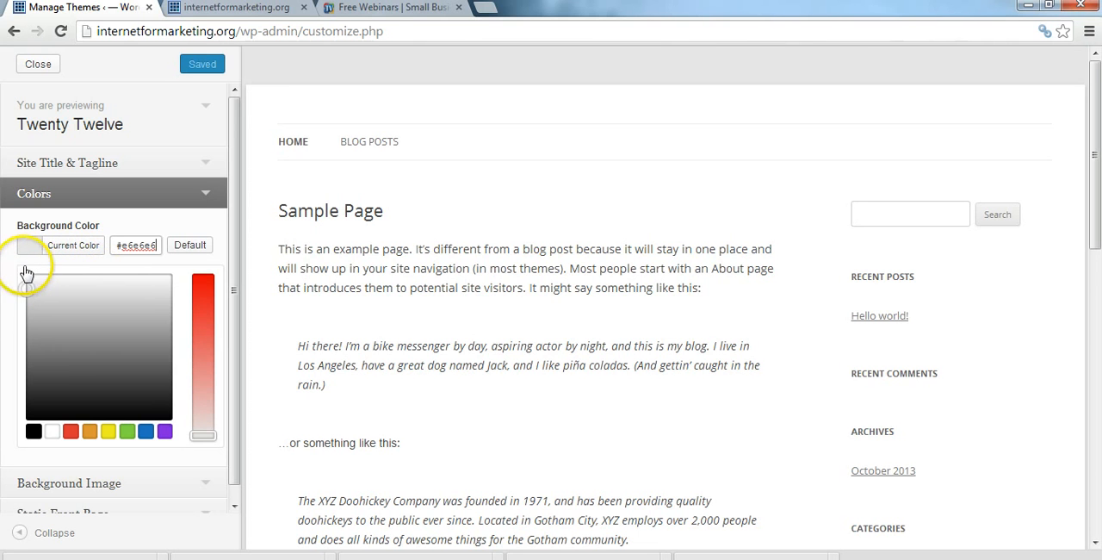
left_click_drag(118, 245, 159, 252)
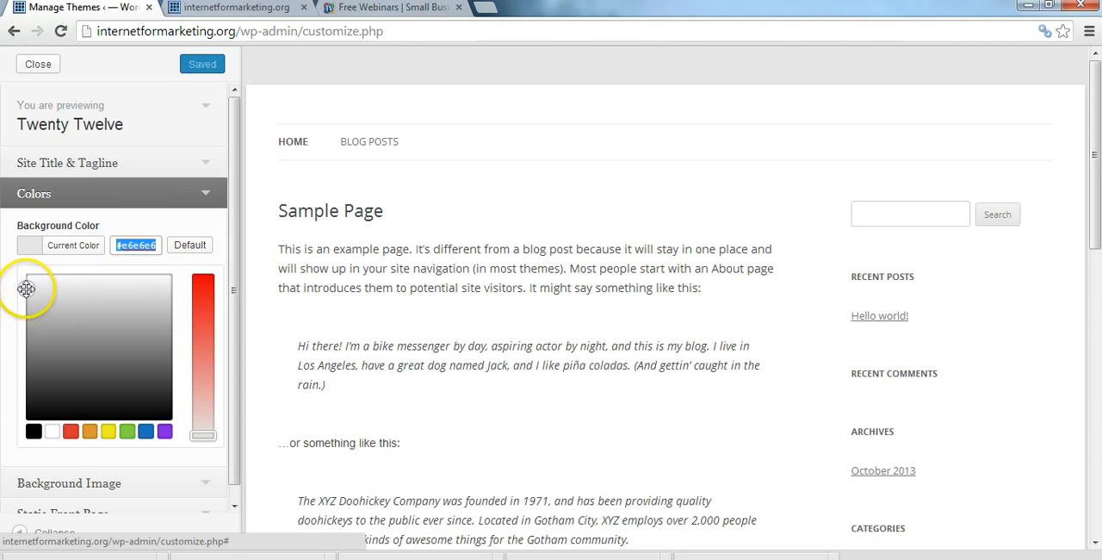
Step: Try background colors on the preview: pale blue #eaeff2, followed by the black, white, red, orange, yellow, green, blue and purple presets
left_click_drag(27, 288, 106, 284)
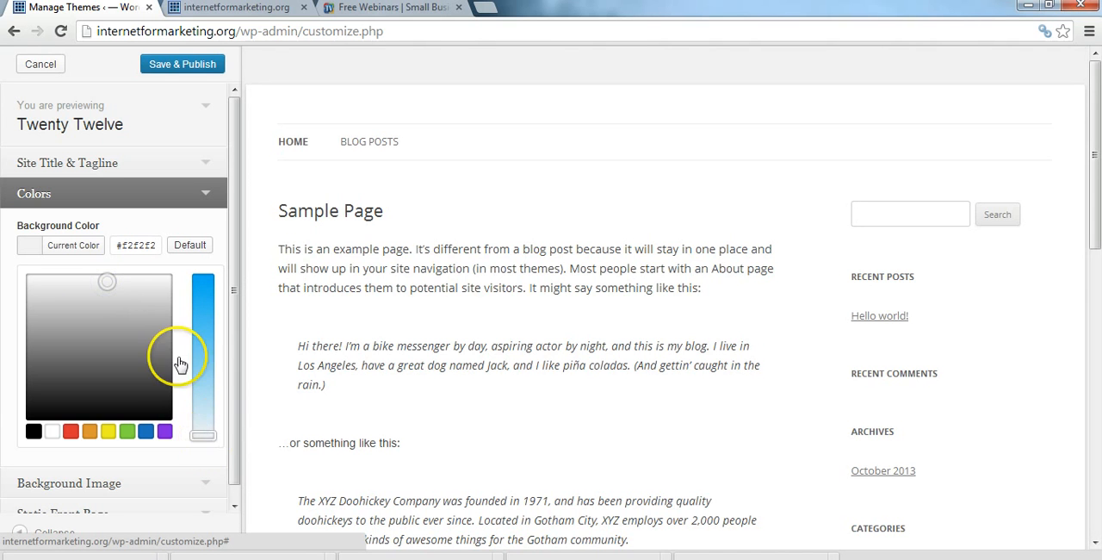
left_click(205, 431)
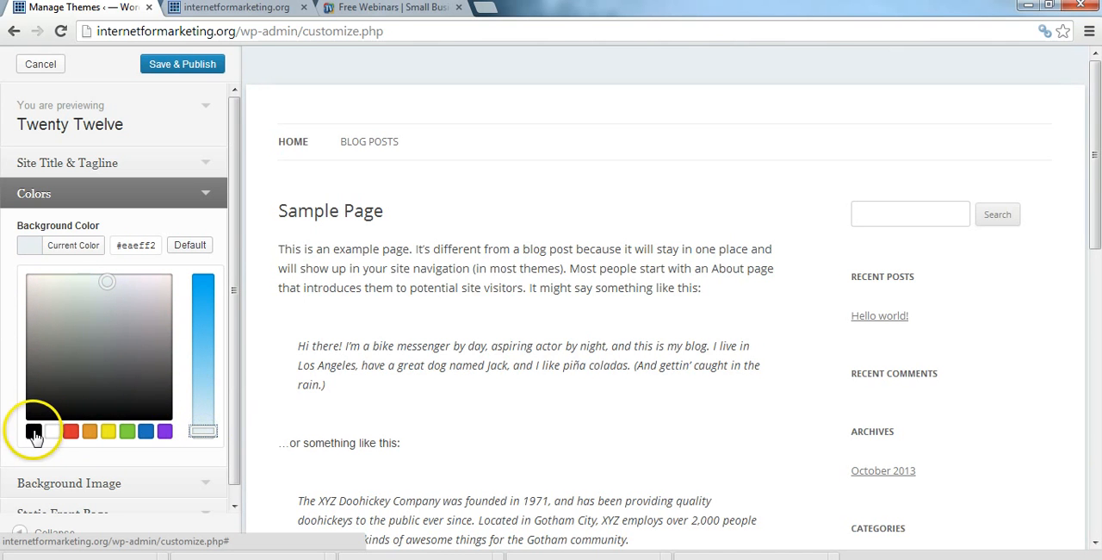
left_click(33, 433)
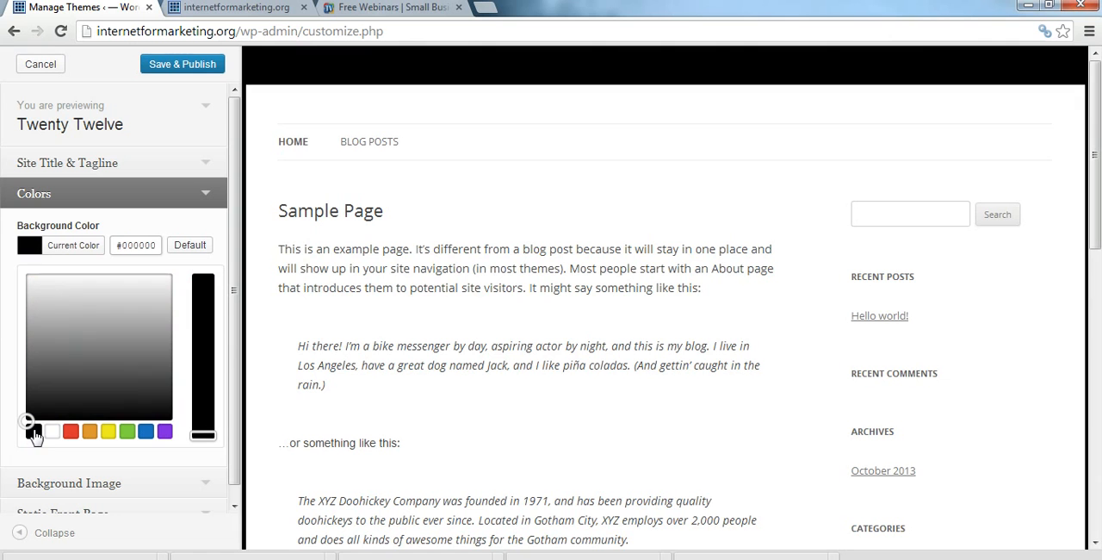
left_click(35, 435)
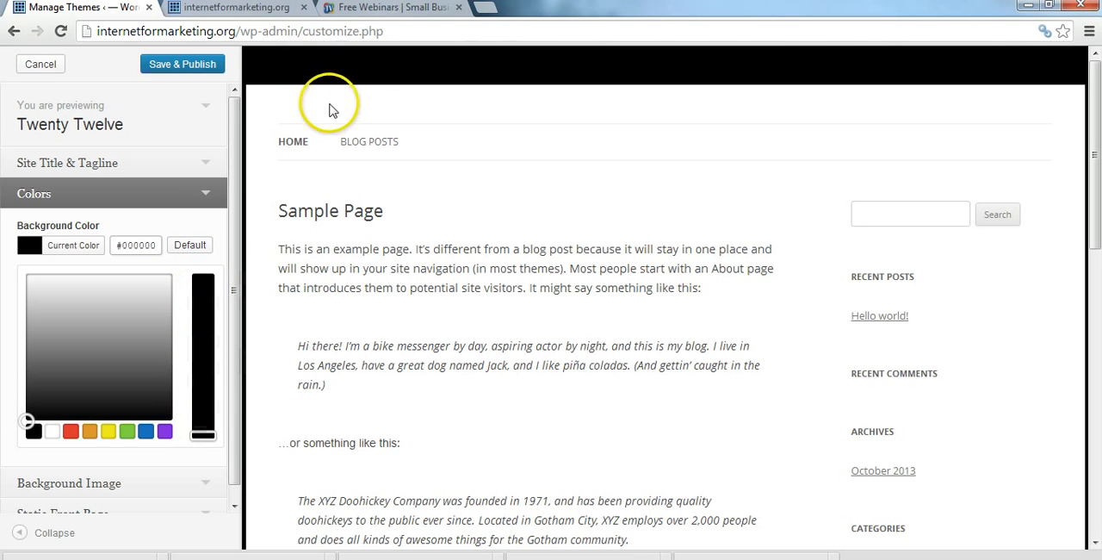
left_click(52, 432)
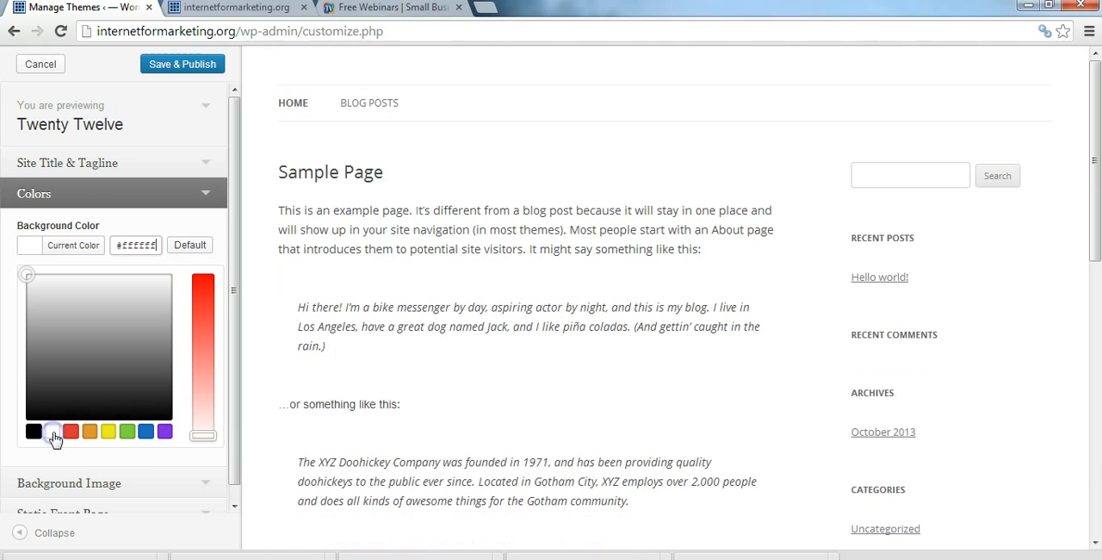
left_click(73, 433)
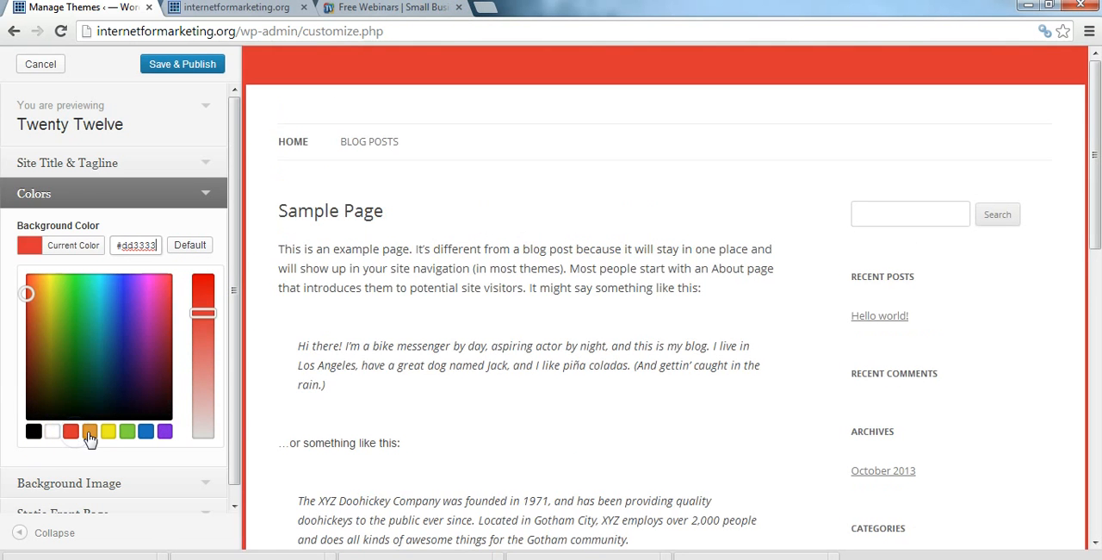
left_click(90, 433)
left_click(108, 433)
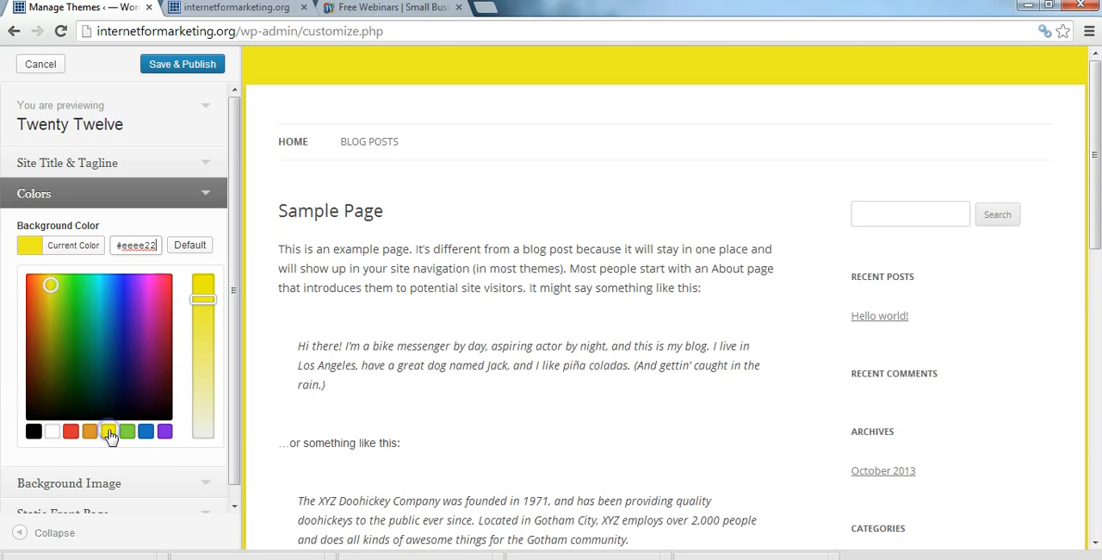
left_click(127, 432)
left_click(145, 432)
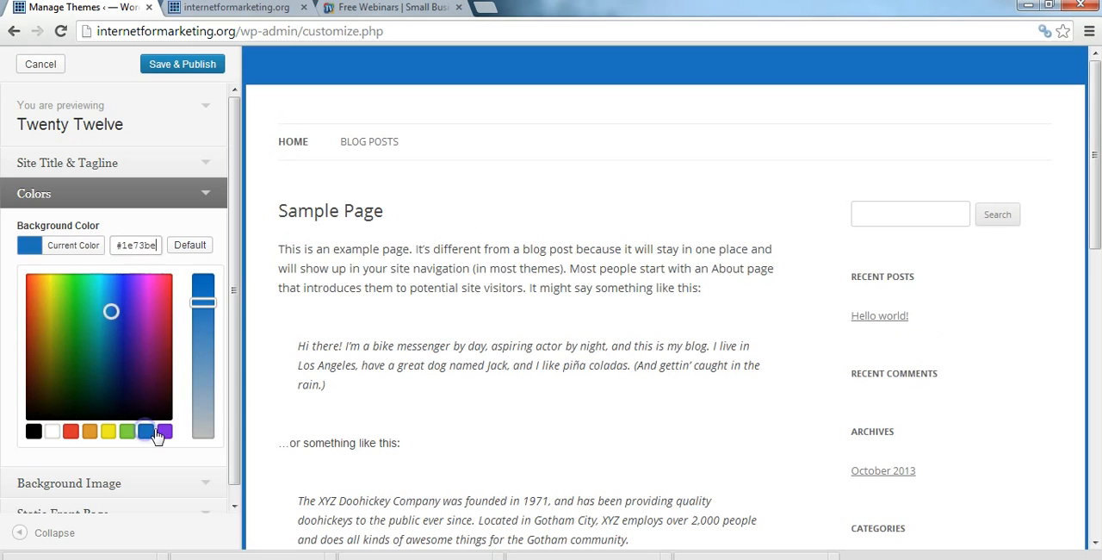
left_click(164, 432)
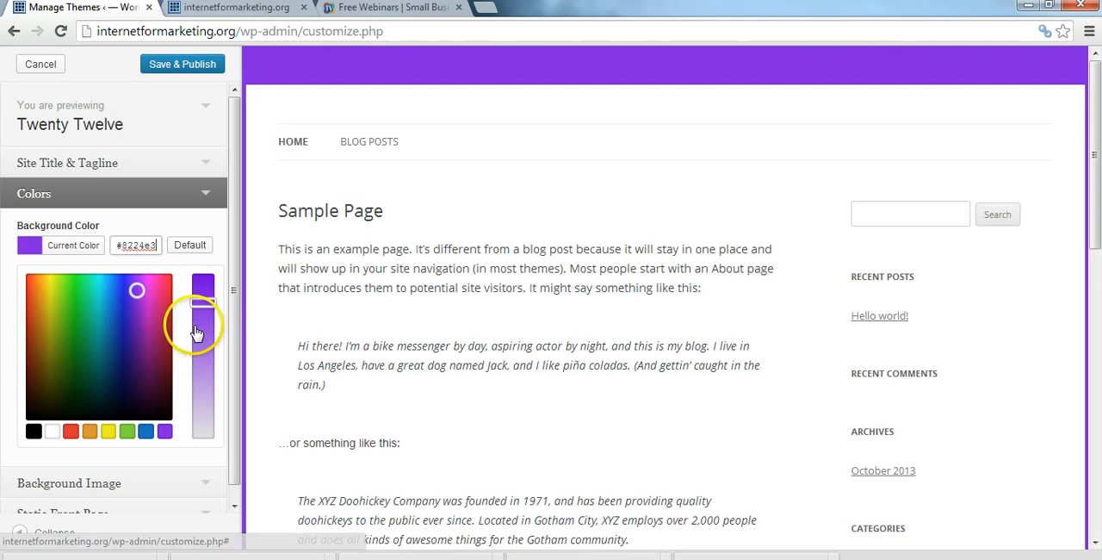
Step: Set the background color to beige #ddd0b8 by desaturating the orange preset, and publish the change
left_click(90, 433)
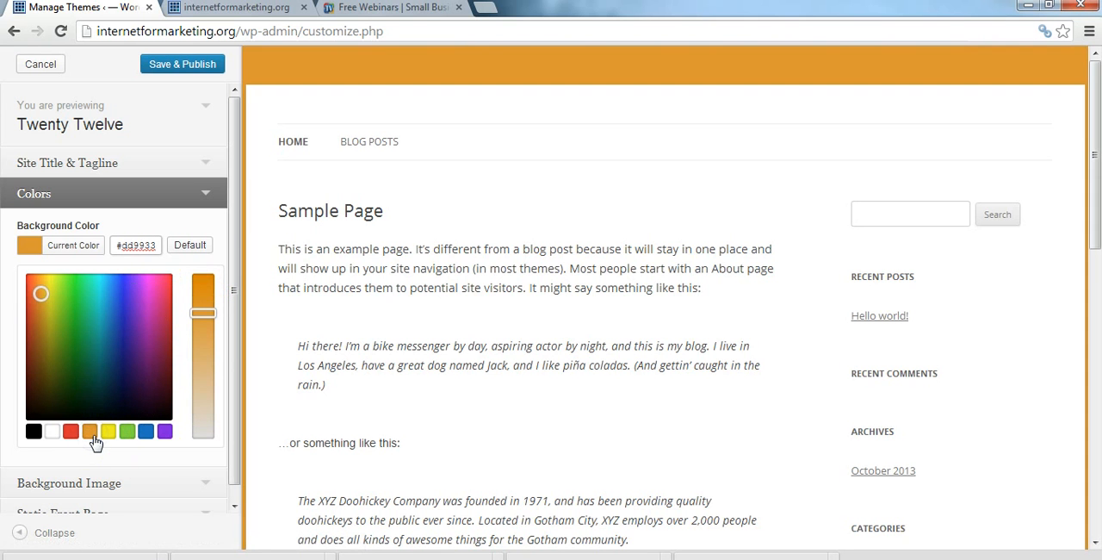
left_click_drag(197, 314, 203, 327)
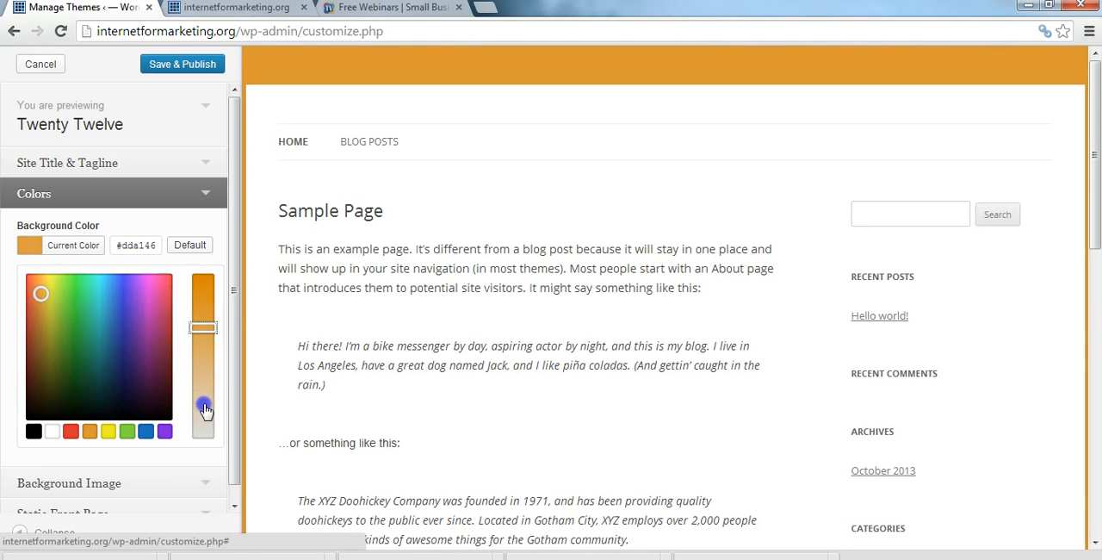
left_click(205, 409)
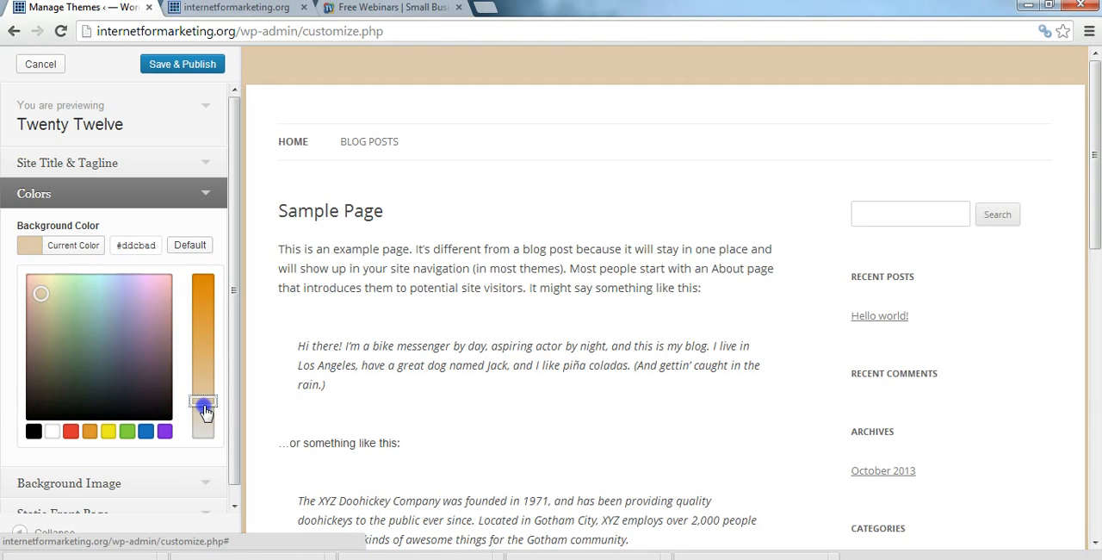
left_click(33, 297)
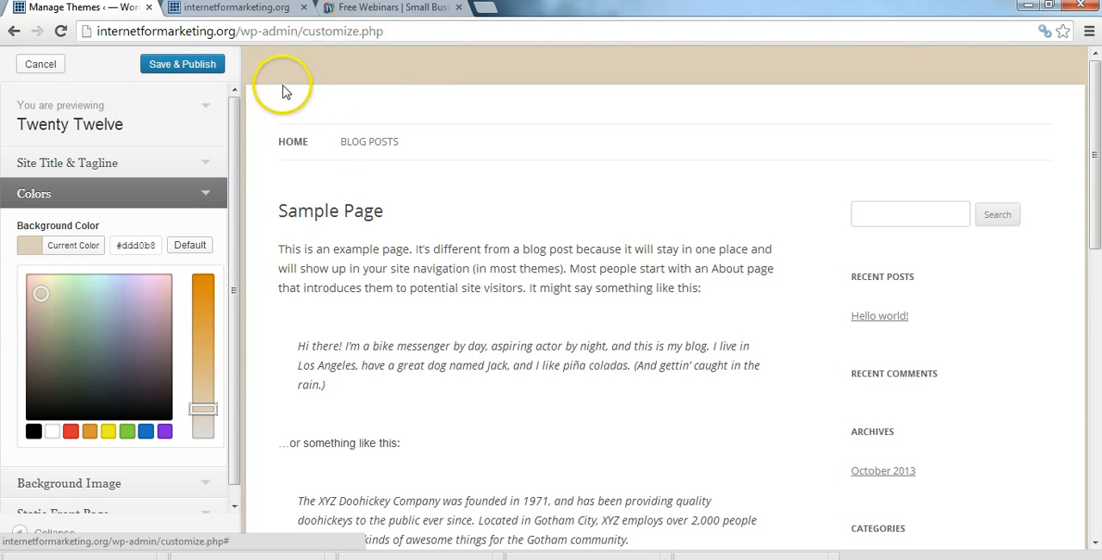
left_click(210, 196)
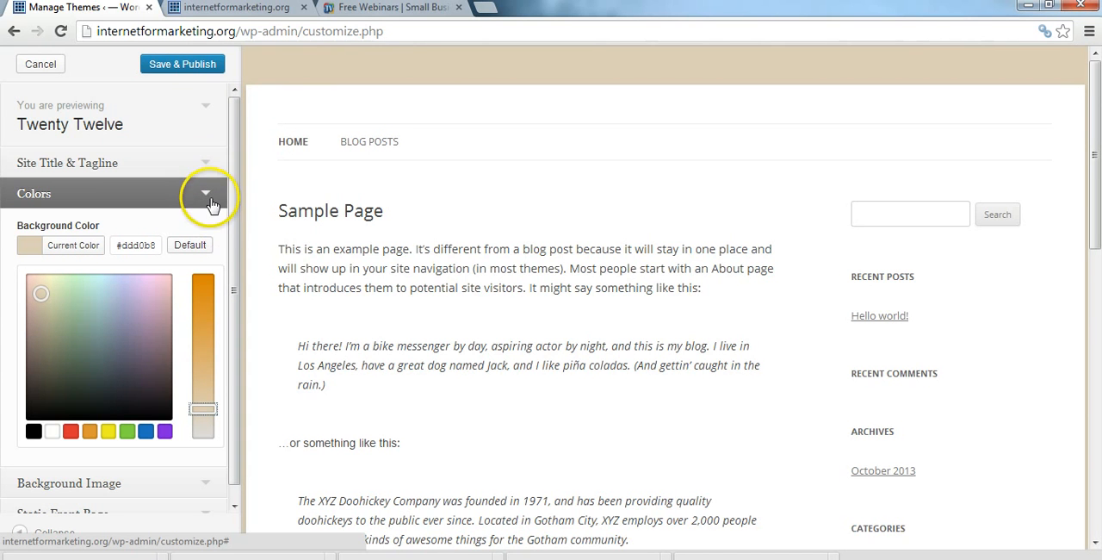
left_click(193, 67)
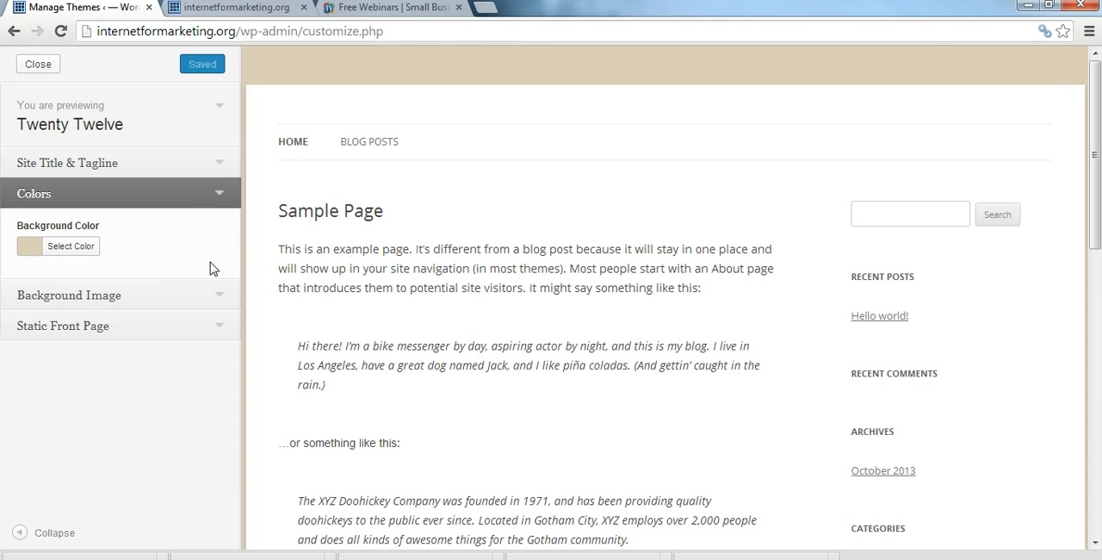
Step: Look over the Background Image settings of the theme
left_click(220, 295)
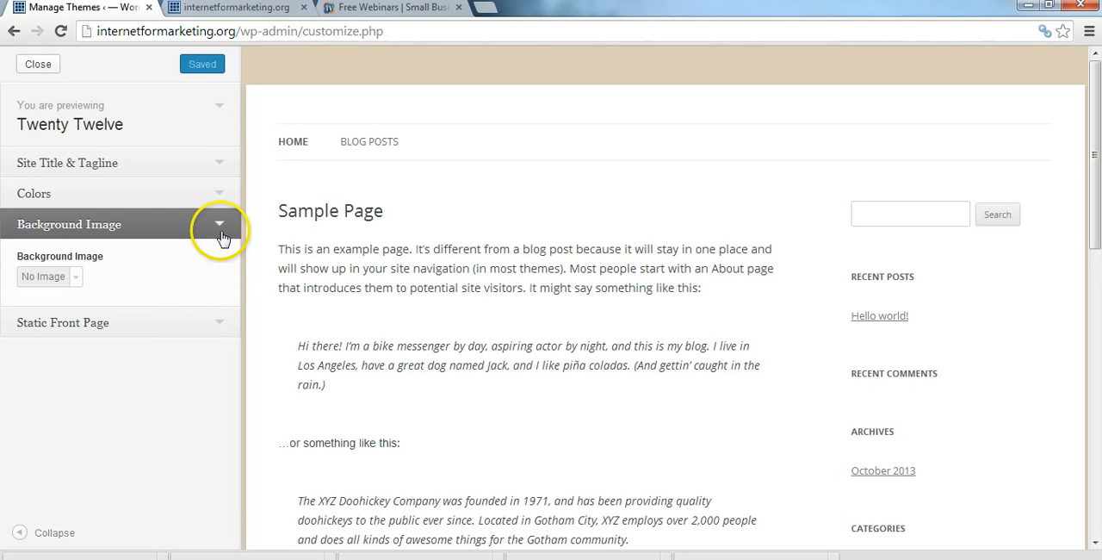
left_click(220, 227)
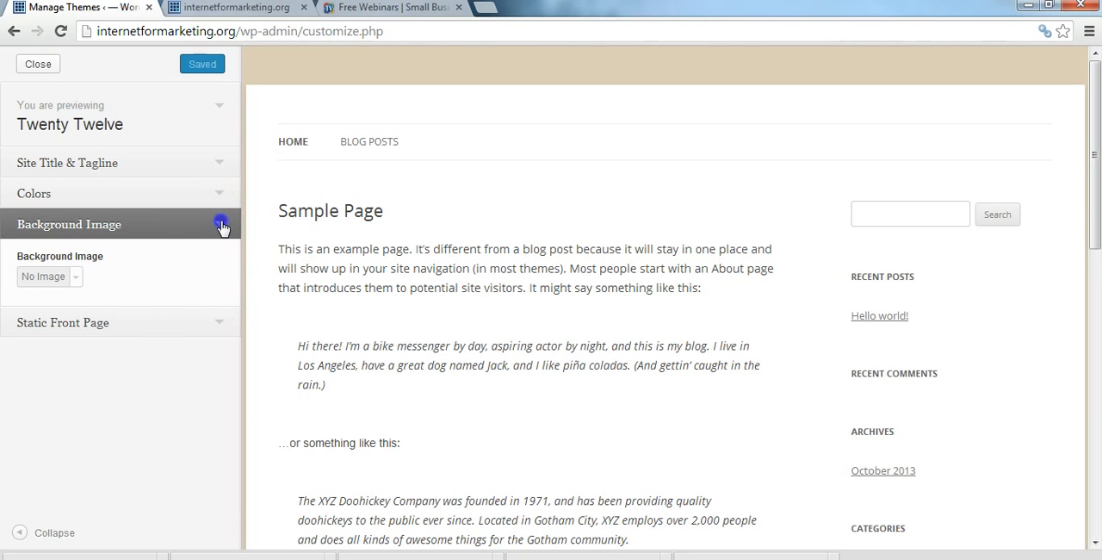